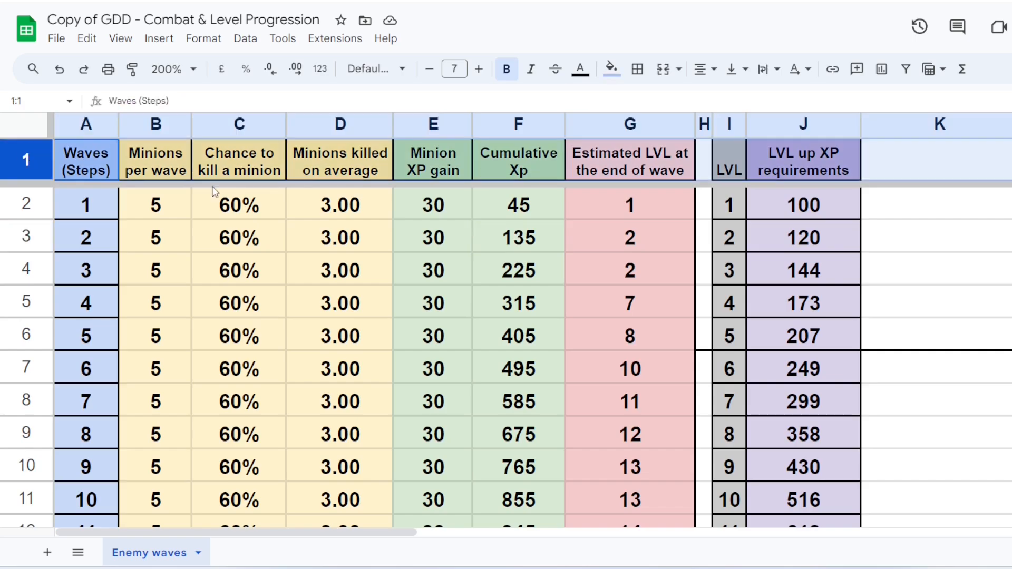
Step: Review the Waves column and the three minion columns: per wave, chance to kill, killed on average
left_click(76, 125)
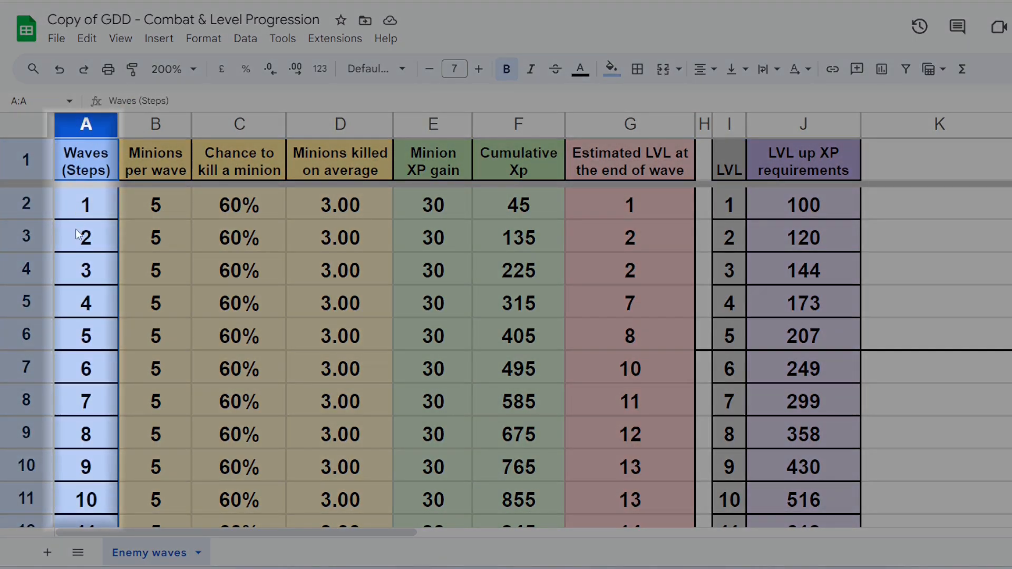
scroll(86, 279, "down", 10)
scroll(86, 279, "up", 10)
left_click_drag(153, 124, 375, 126)
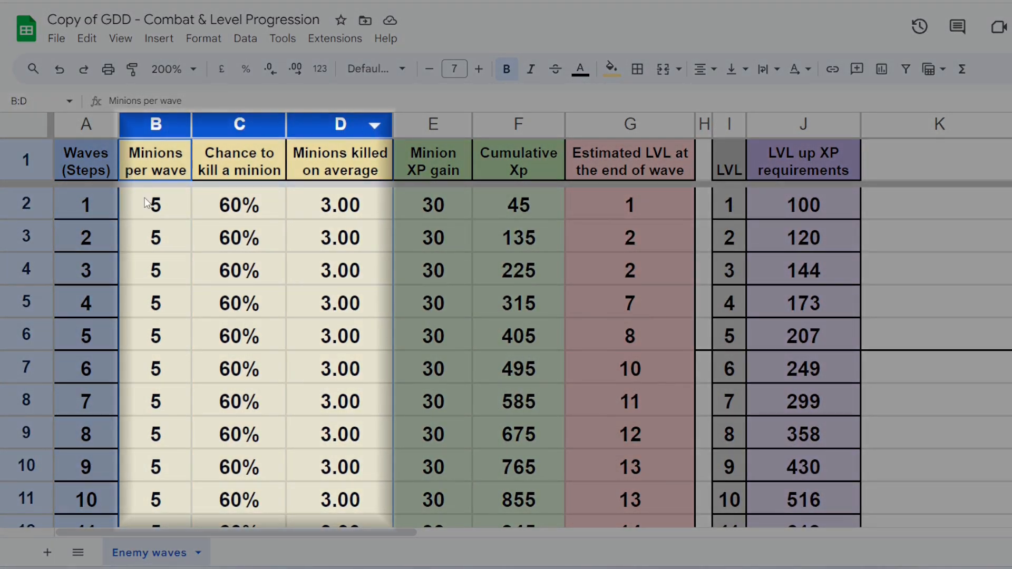
left_click(155, 124)
left_click(225, 129)
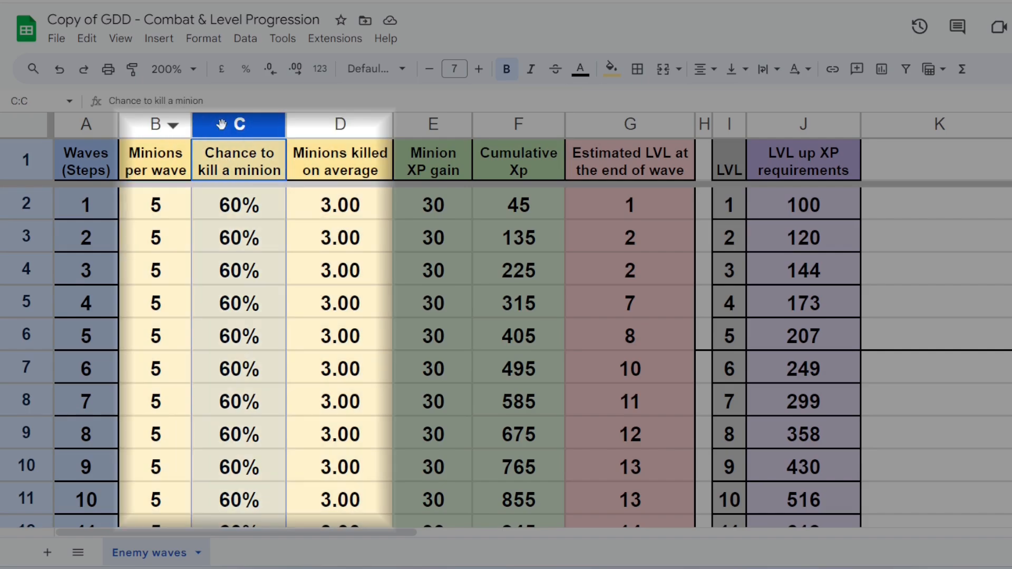
left_click(332, 127)
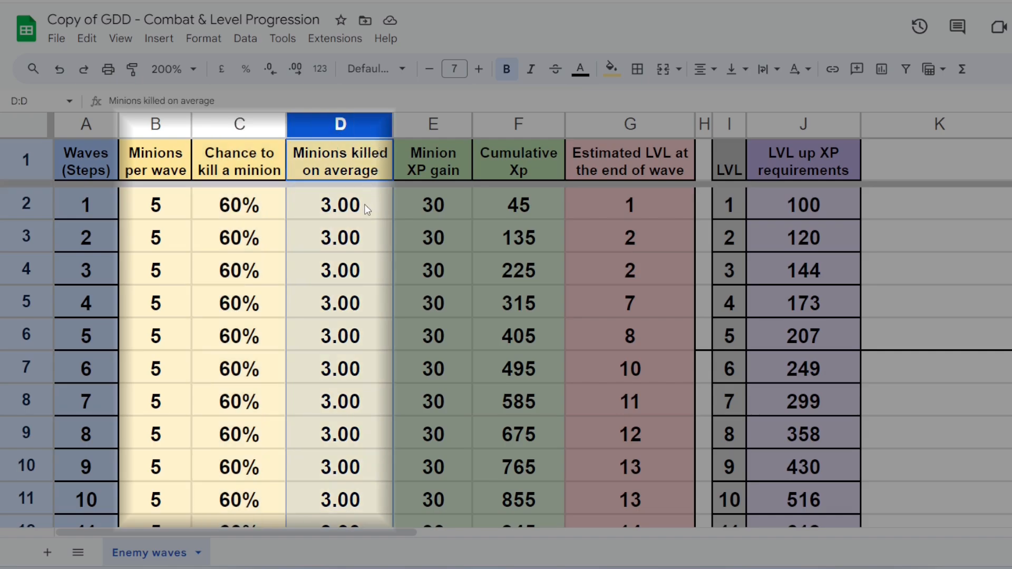
left_click_drag(170, 206, 336, 525)
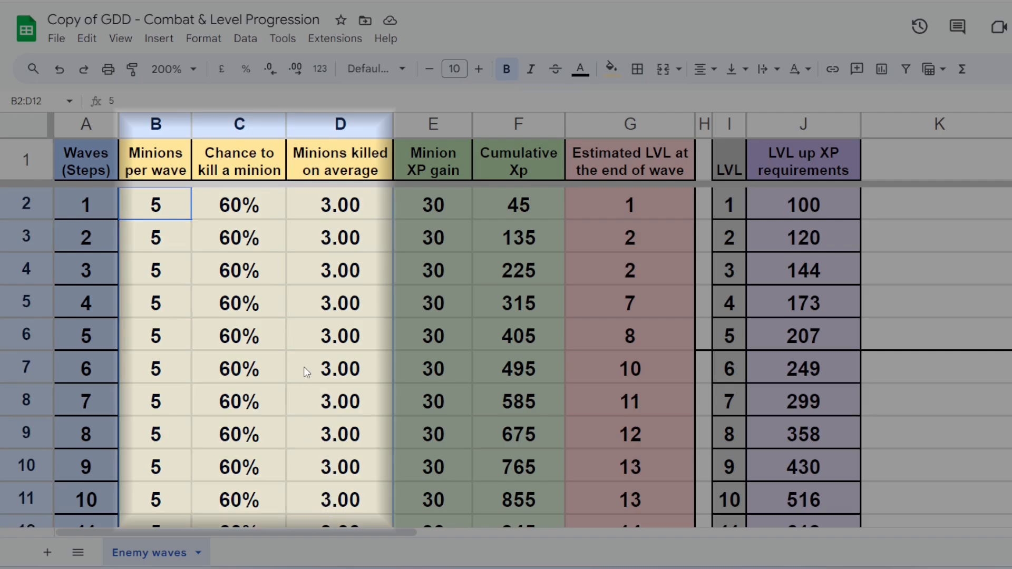
scroll(305, 369, "down", 3)
scroll(305, 364, "down", 5)
scroll(306, 362, "up", 8)
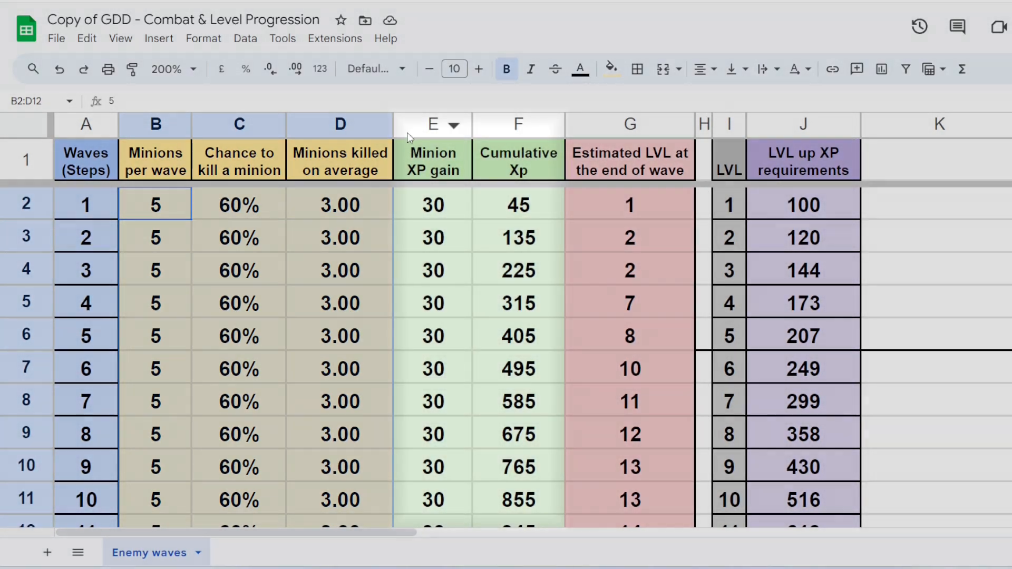
Step: Inspect the Minion XP gain and Cumulative Xp columns and the Cumulative Xp formulas in F3 and F4
left_click_drag(407, 129, 501, 125)
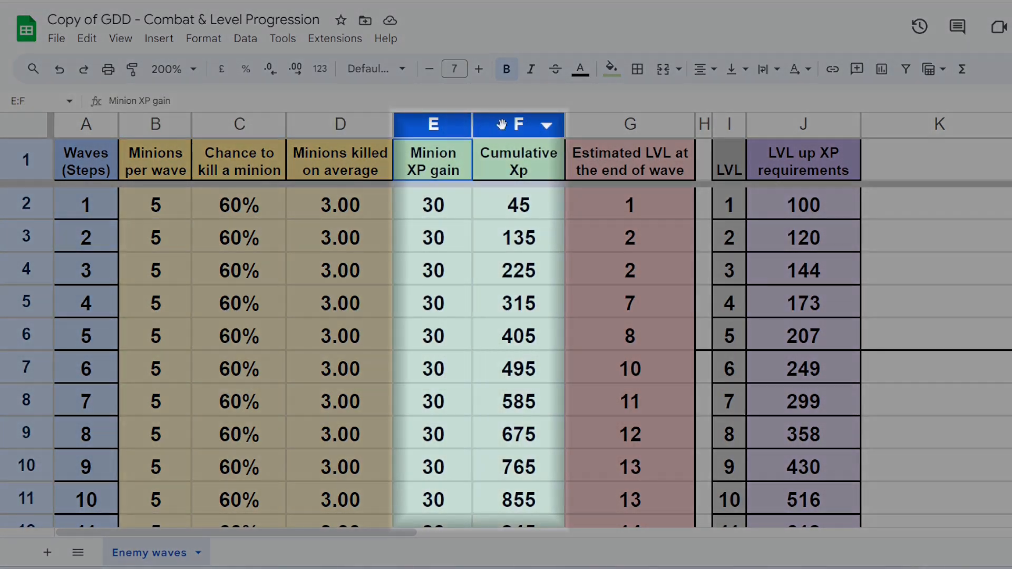
left_click(480, 274)
left_click(424, 124)
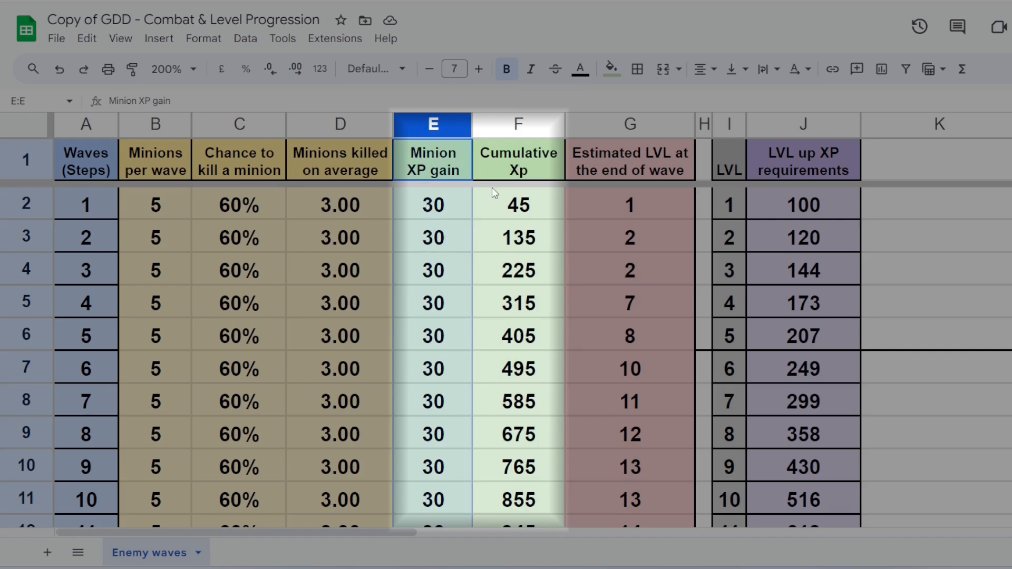
left_click(495, 134)
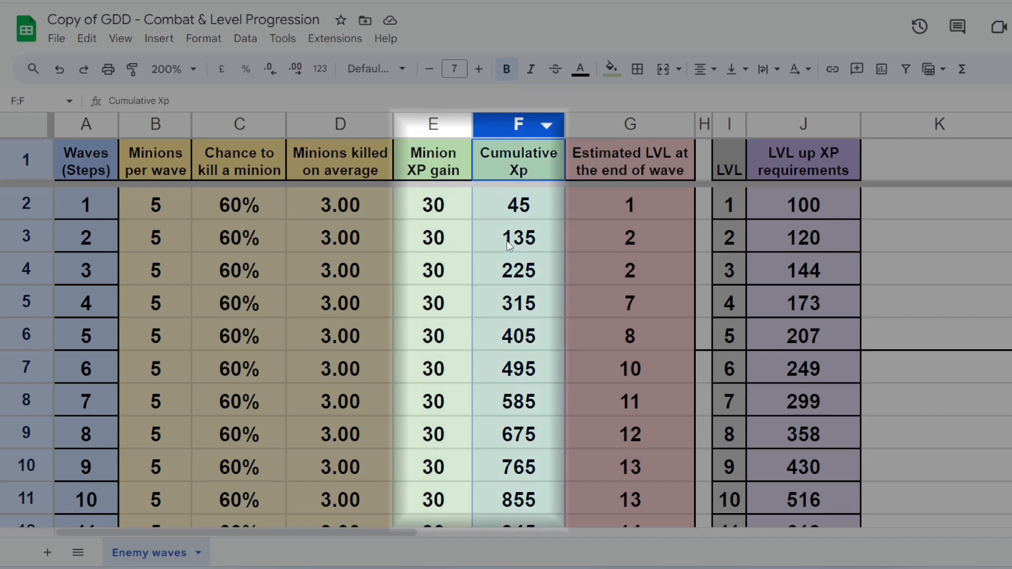
scroll(507, 247, "down", 2)
scroll(508, 249, "up", 2)
left_click(508, 249)
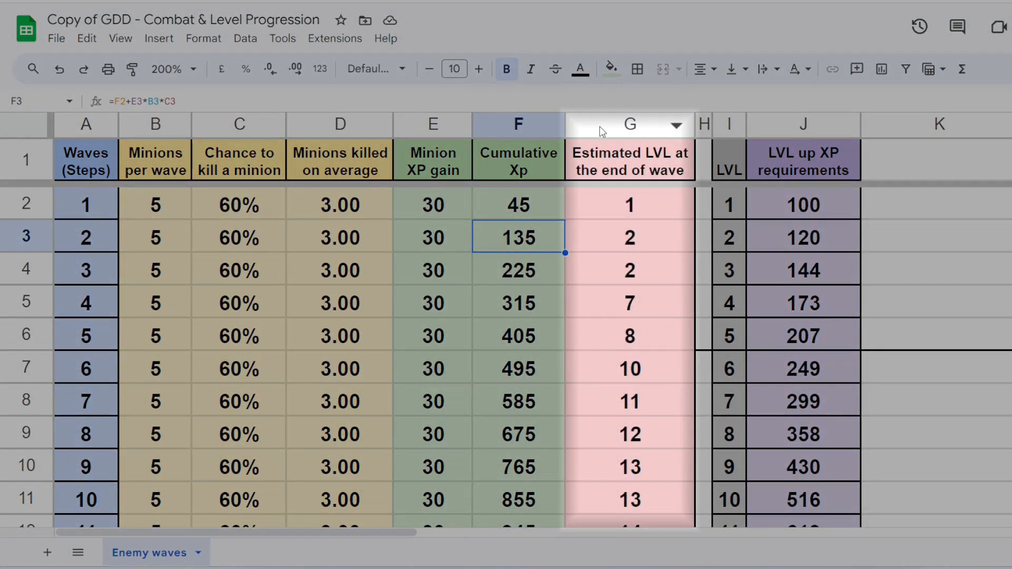
Step: Check the Estimated LVL at end of wave column, including wave 2 and final row 31
left_click(600, 126)
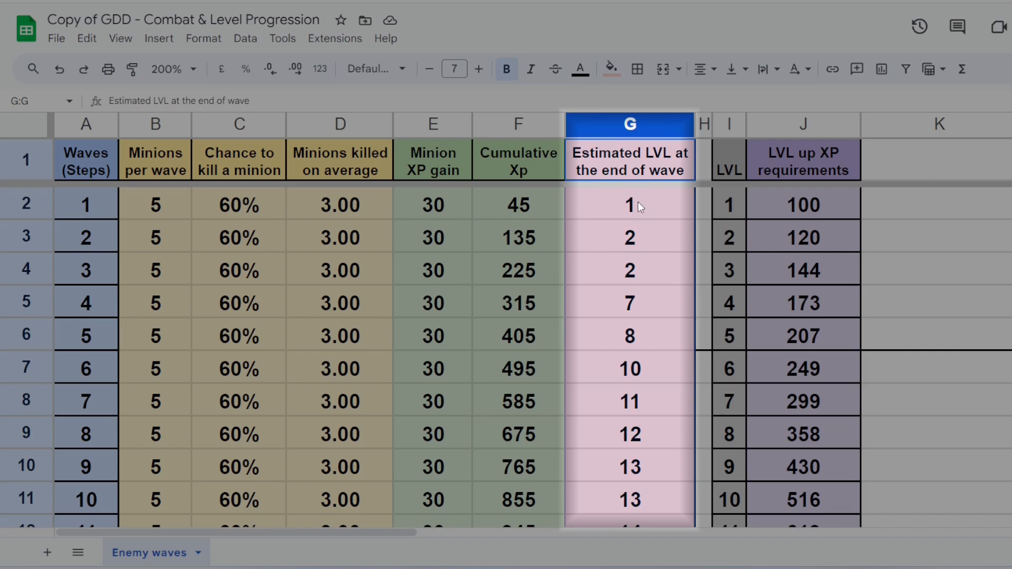
scroll(638, 202, "down", 4)
scroll(638, 203, "up", 4)
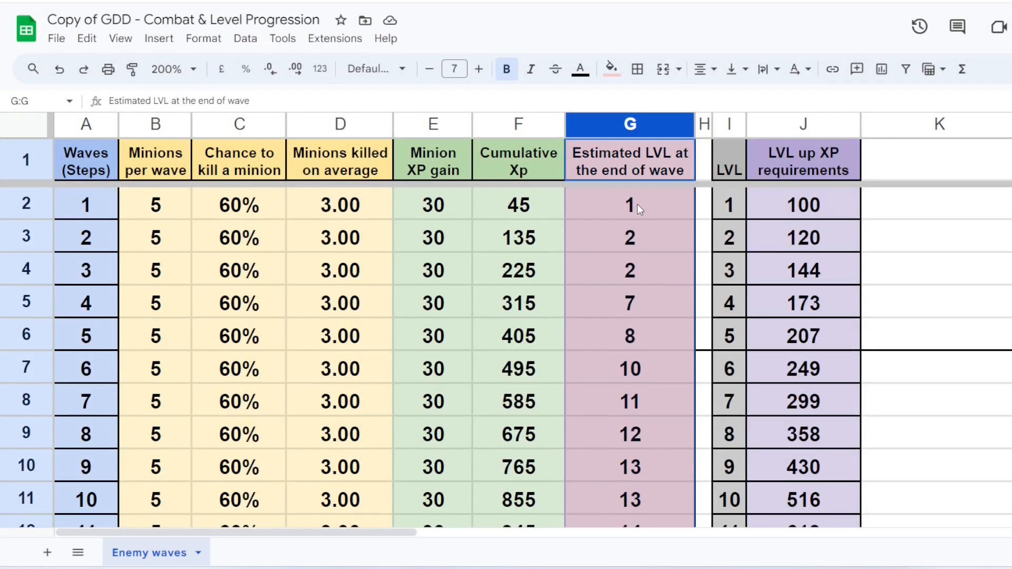
left_click(636, 240)
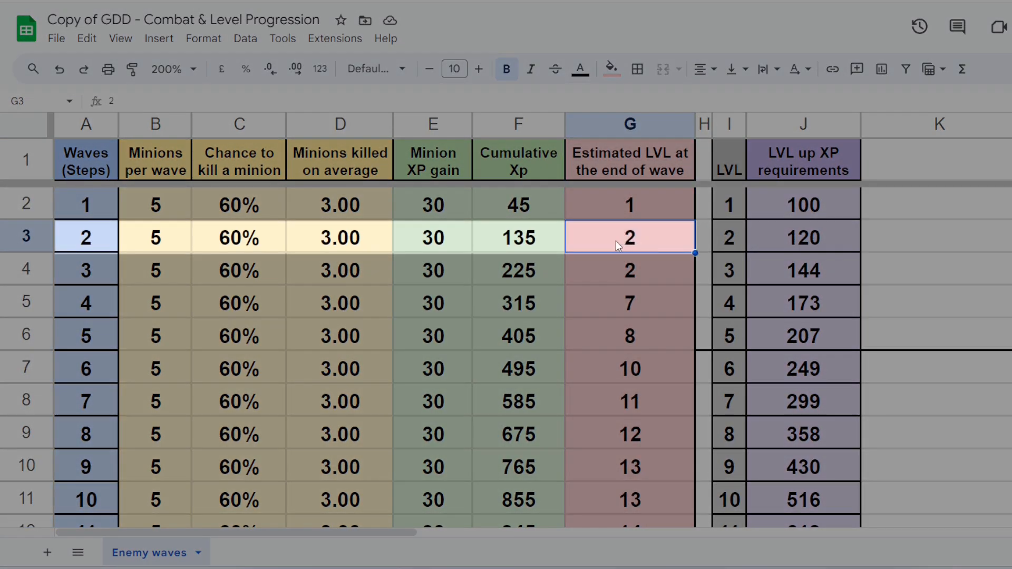
scroll(620, 236, "down", 8)
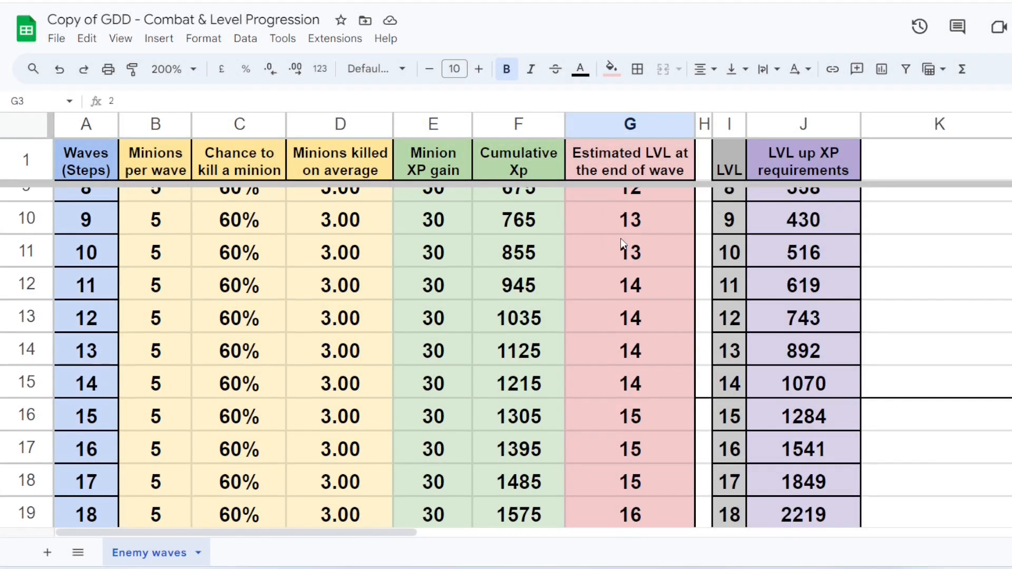
scroll(620, 242, "down", 2)
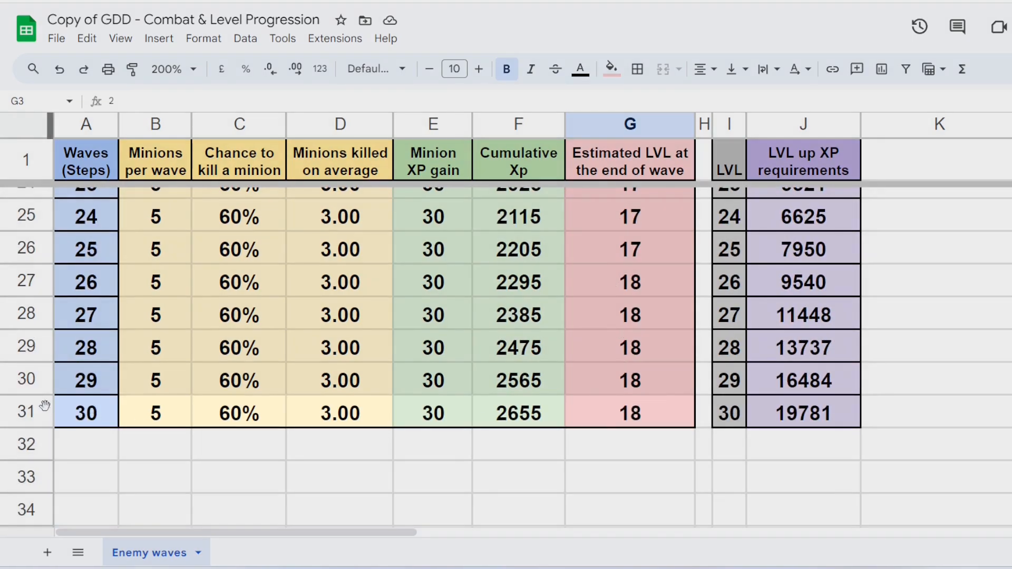
left_click(27, 411)
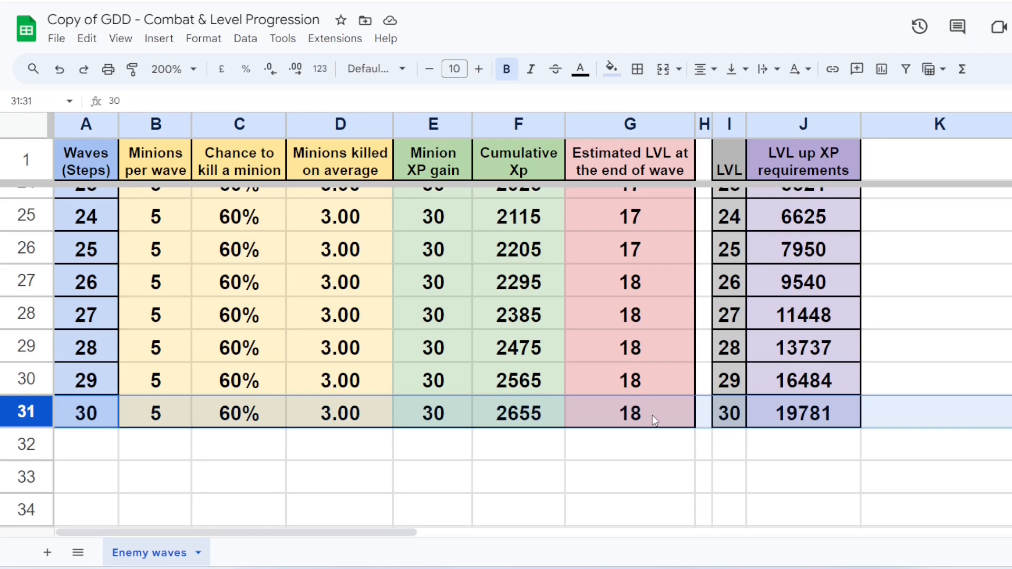
scroll(652, 415, "up", 8)
Step: Inspect the LVL up XP requirement formulas in J3 and J4 and the final value in J31
left_click(799, 124)
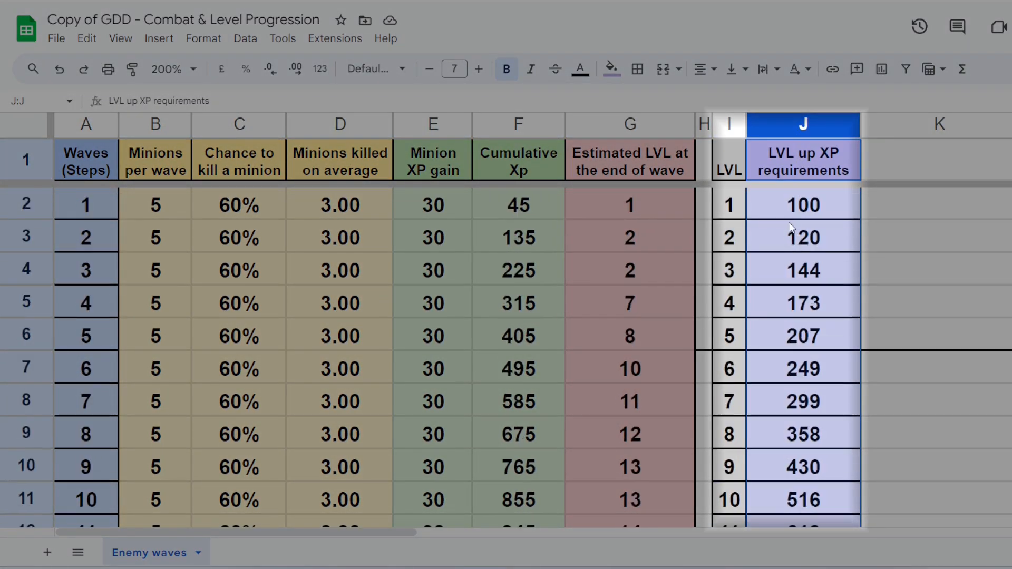
left_click(810, 236)
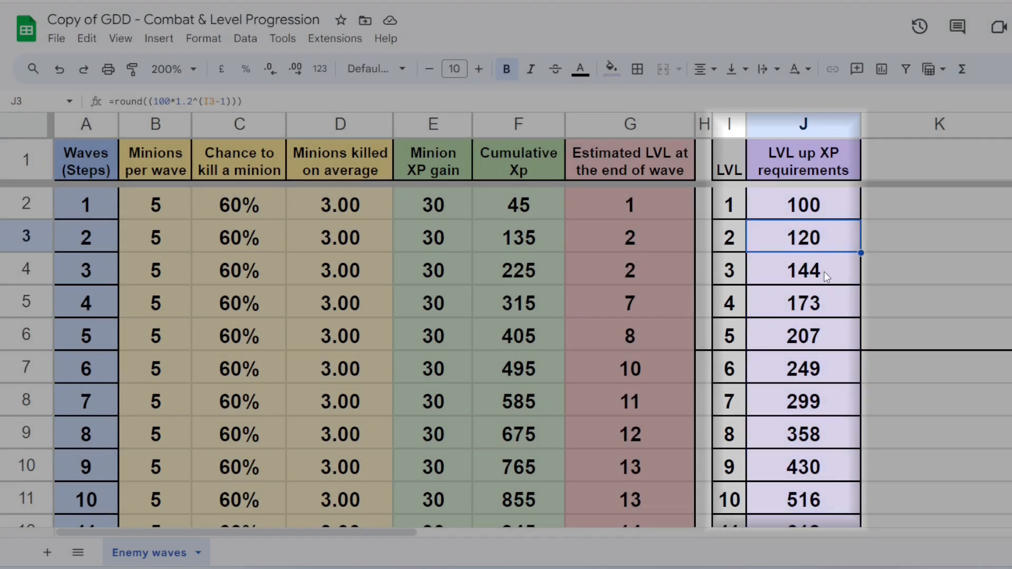
left_click(824, 271)
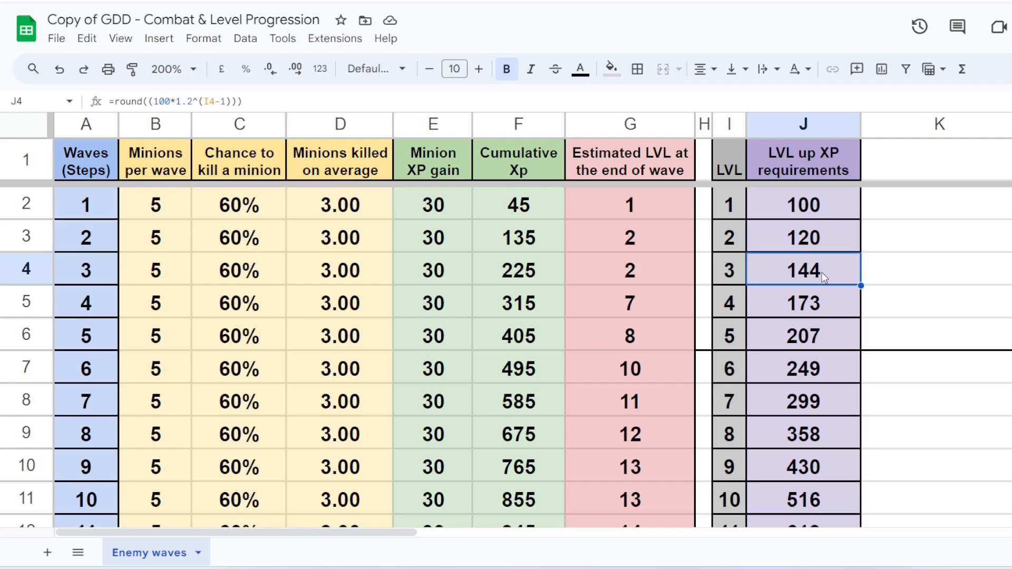
scroll(824, 277, "down", 9)
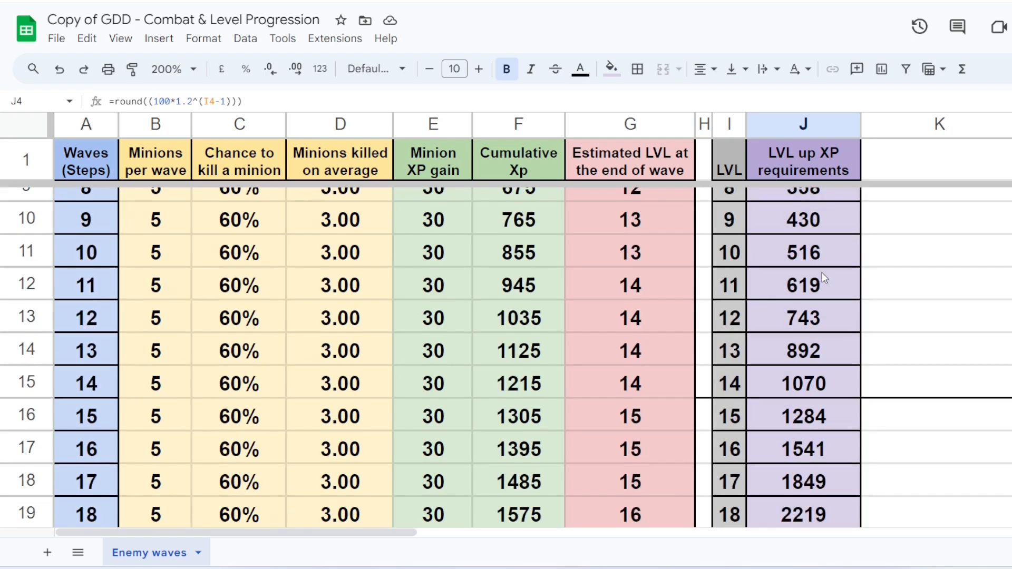
scroll(824, 278, "down", 3)
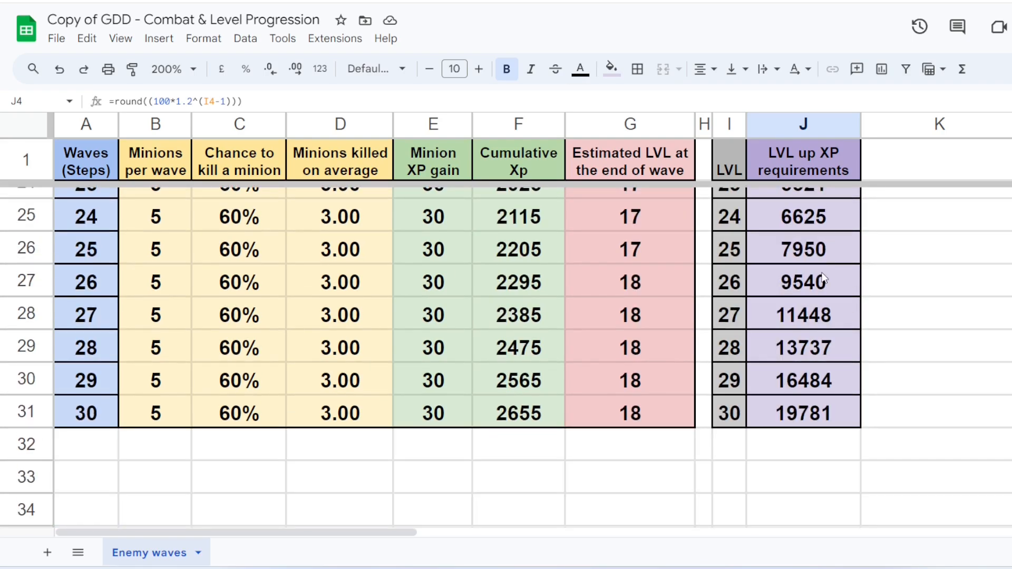
left_click(769, 413)
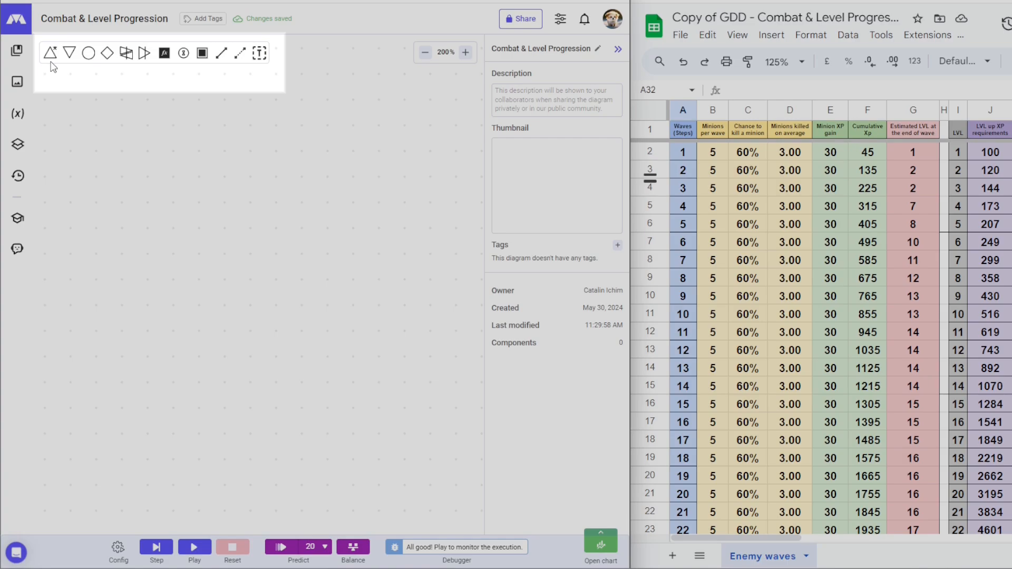
Step: Build a demo of a Spawn minion source sending 5 and a Gain XP source sending 30, checked against the sheet
left_click(51, 54)
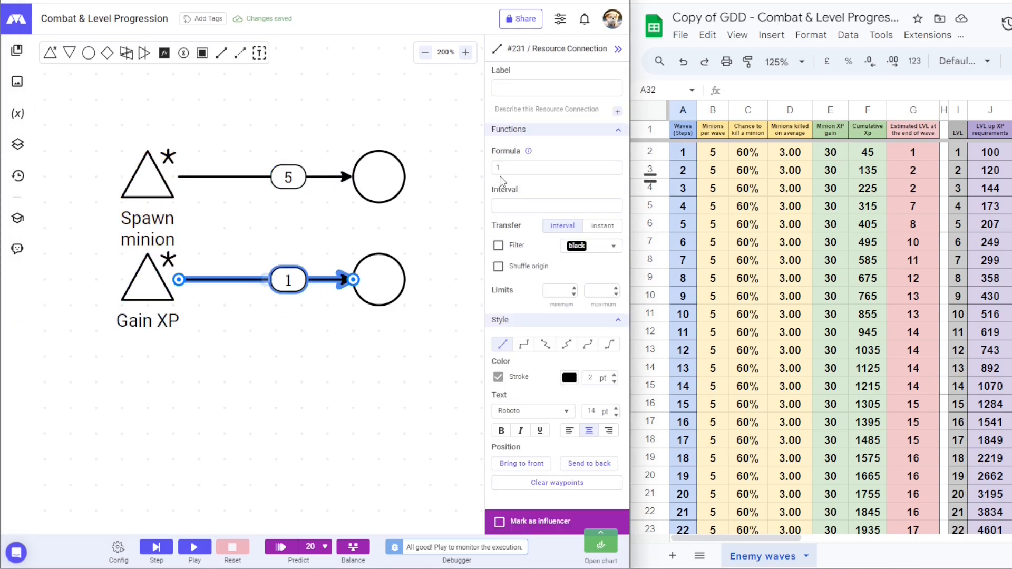
left_click(364, 386)
left_click(712, 112)
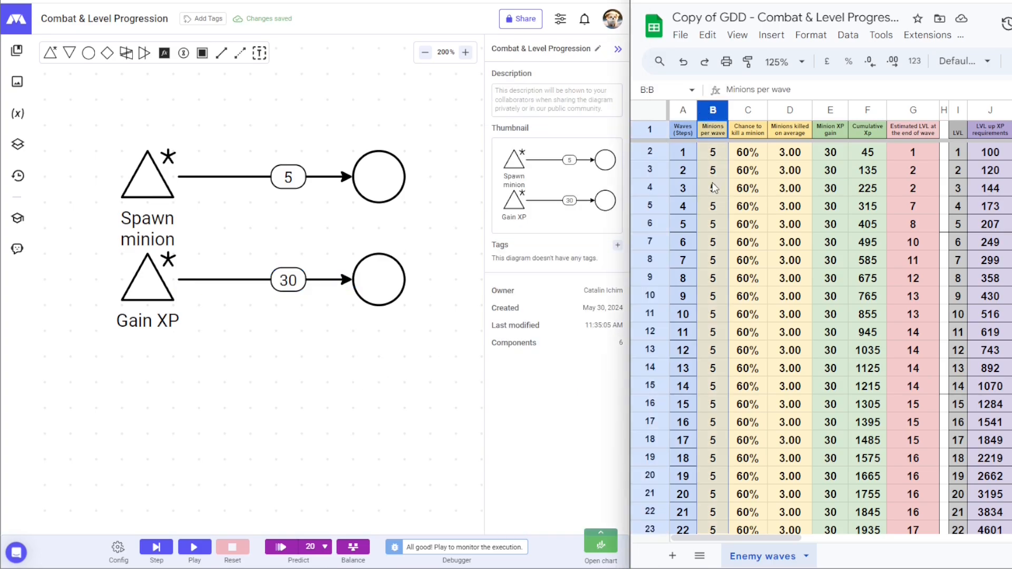
left_click(831, 112)
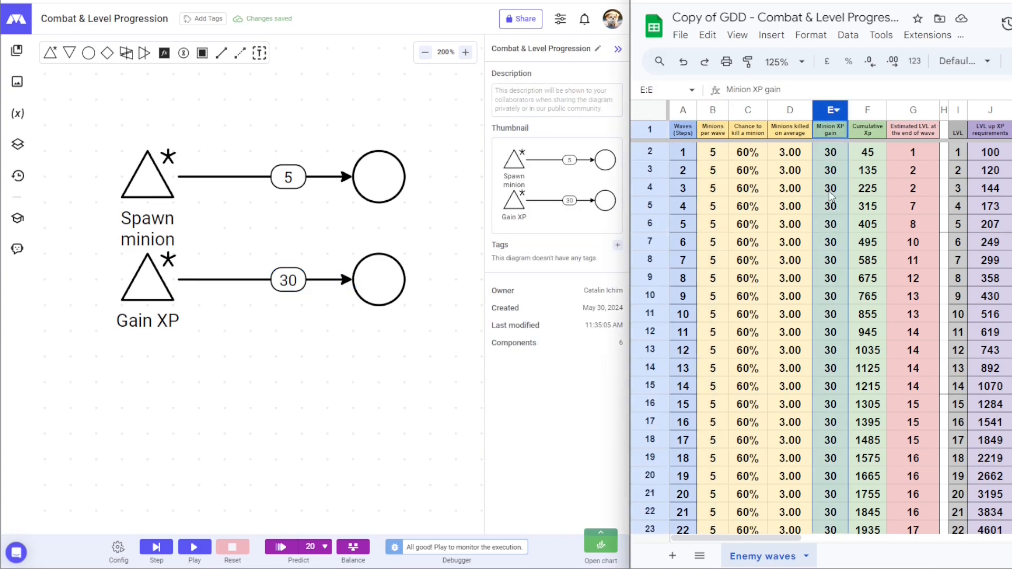
left_click(118, 548)
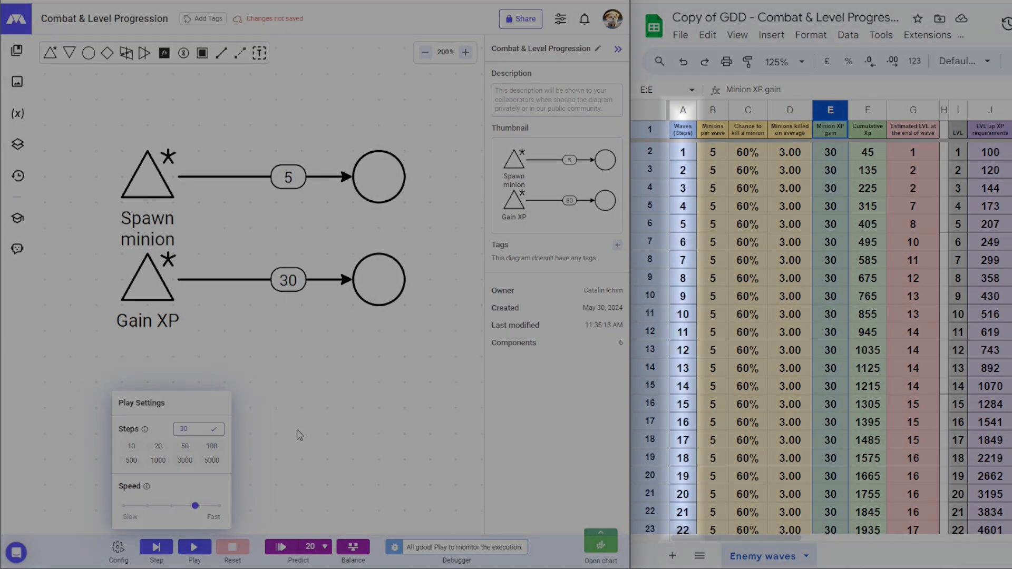
Step: Set the simulation to 30 steps per run, matching the sheet's Waves column
left_click(240, 436)
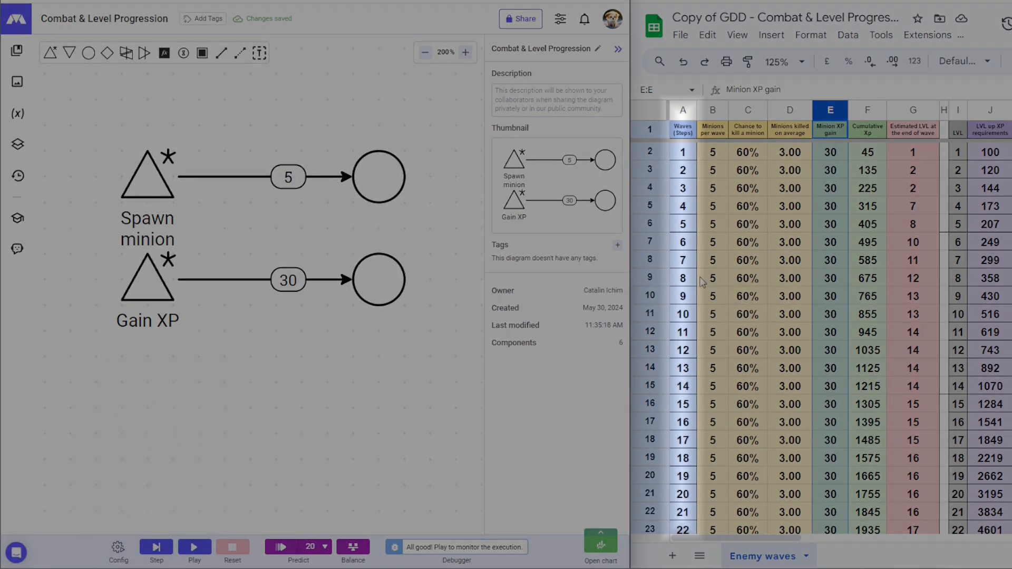
left_click(683, 117)
scroll(691, 316, "down", 5)
scroll(698, 428, "up", 2)
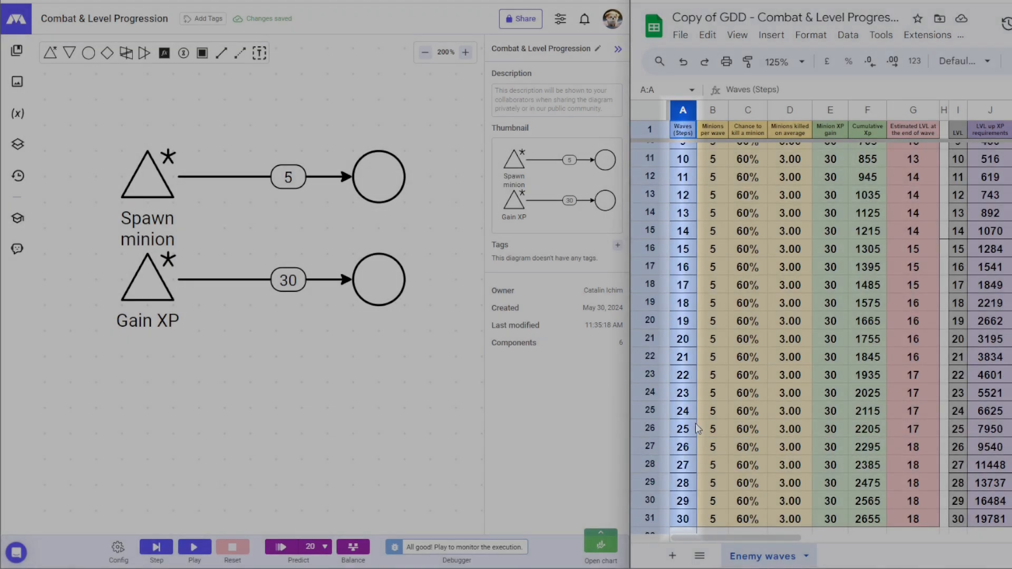
scroll(698, 428, "up", 3)
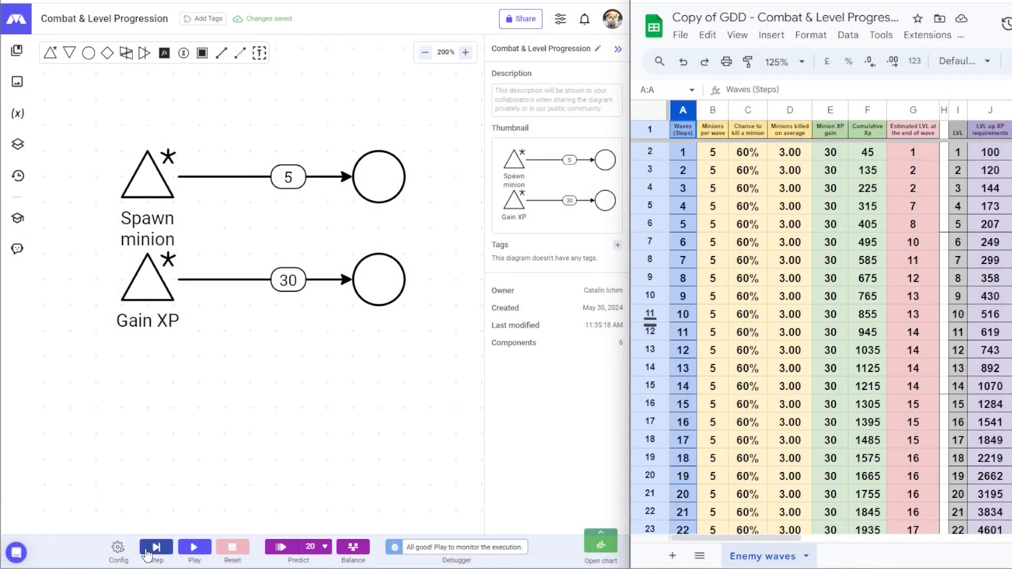
Step: Step the demo diagram twice, comparing results with waves table rows 2 and 3
left_click(148, 550)
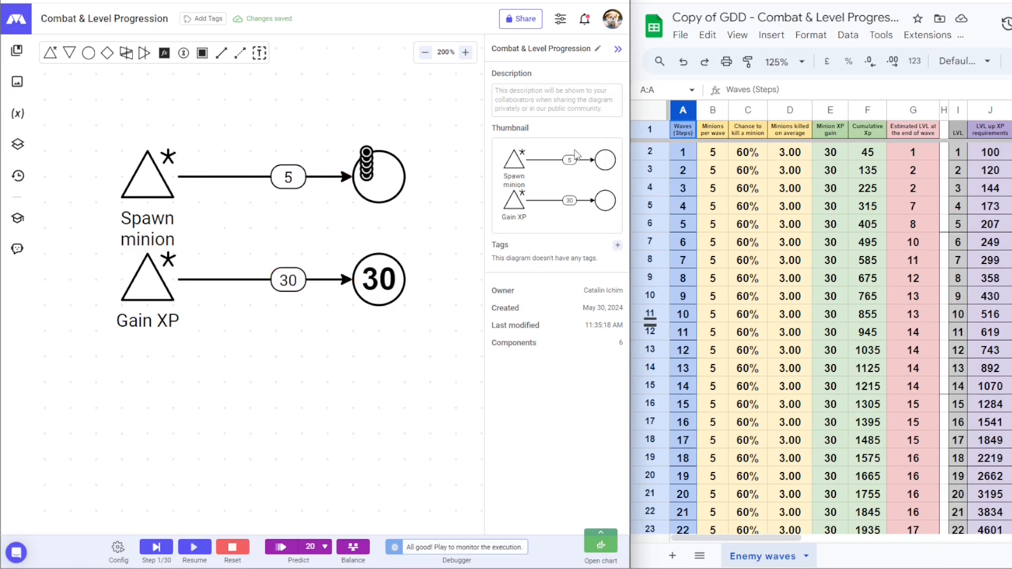
left_click(650, 153)
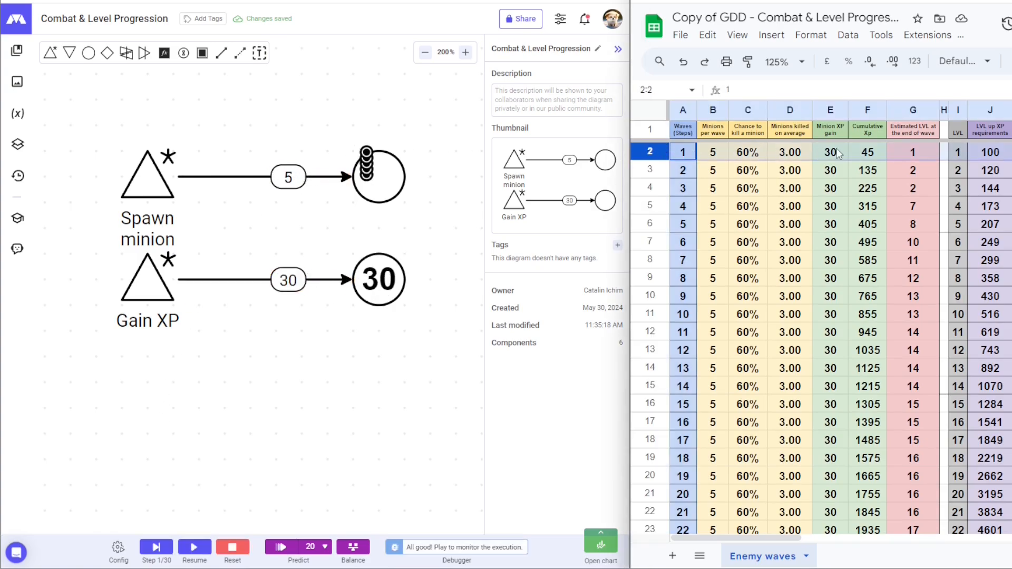
left_click(156, 549)
left_click(650, 169)
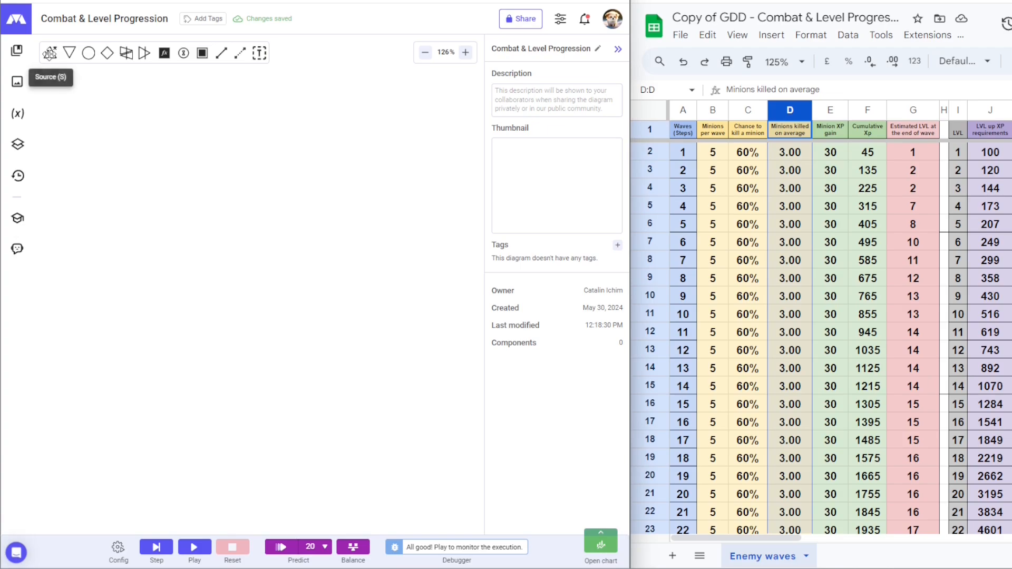
Step: Place a source on the empty canvas named 'Spawn minions each wave'
left_click(50, 53)
left_click(150, 205)
left_click(557, 88)
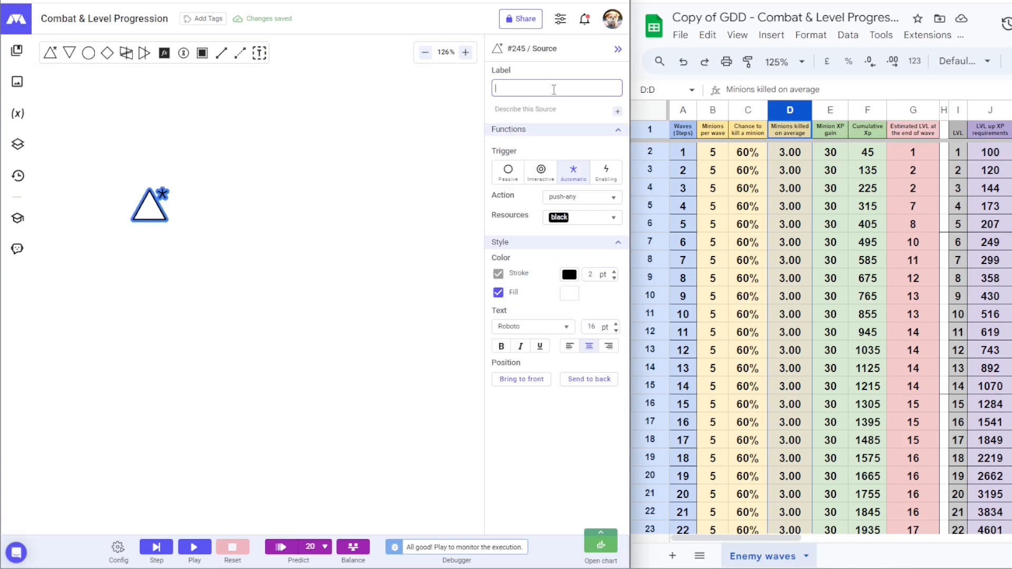
type("Spawn minions each wave")
Step: Draw a downward connection with formula 5 labelled 'Minions per wave', ending in a gate
left_click(218, 53)
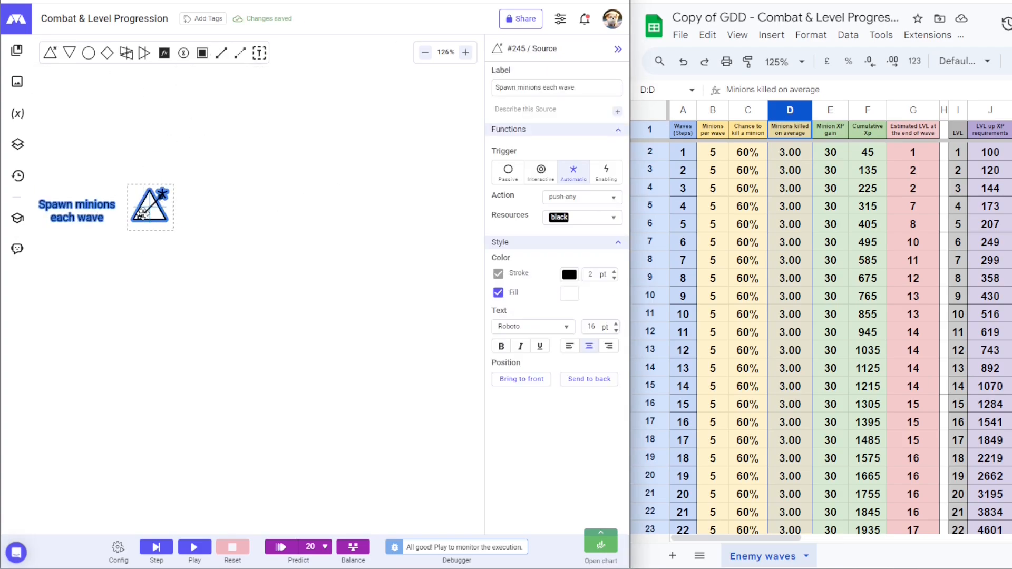
left_click(150, 209)
left_click(149, 319)
key("Escape")
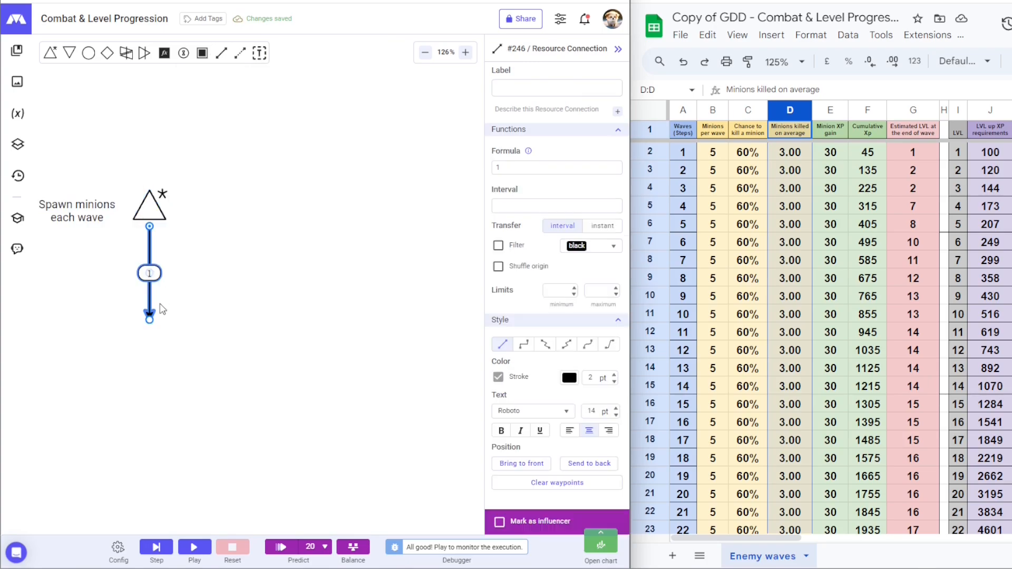
left_click(514, 167)
left_click(227, 245)
left_click(519, 85)
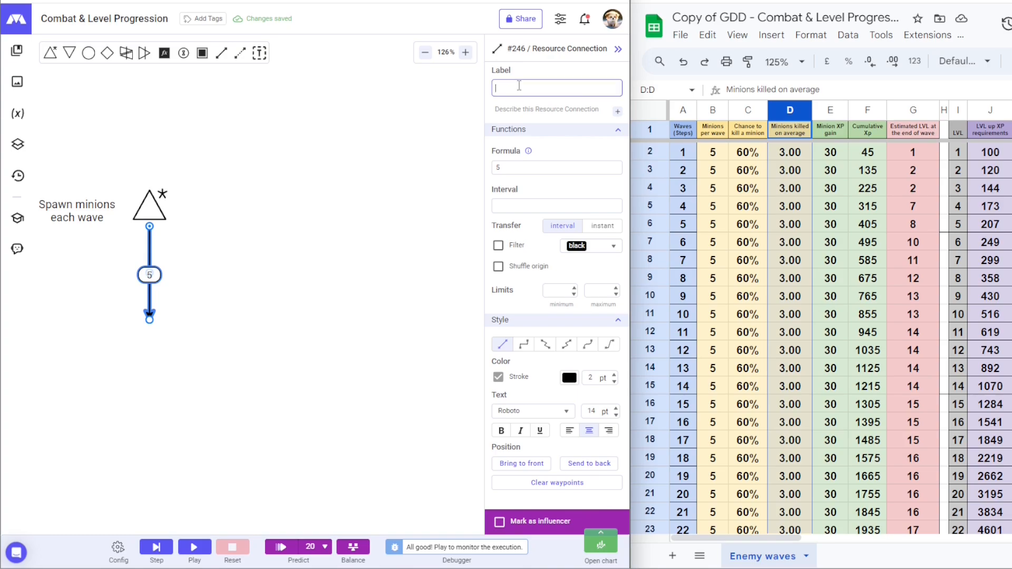
type("Minions per wave")
left_click(121, 306)
left_click(121, 272)
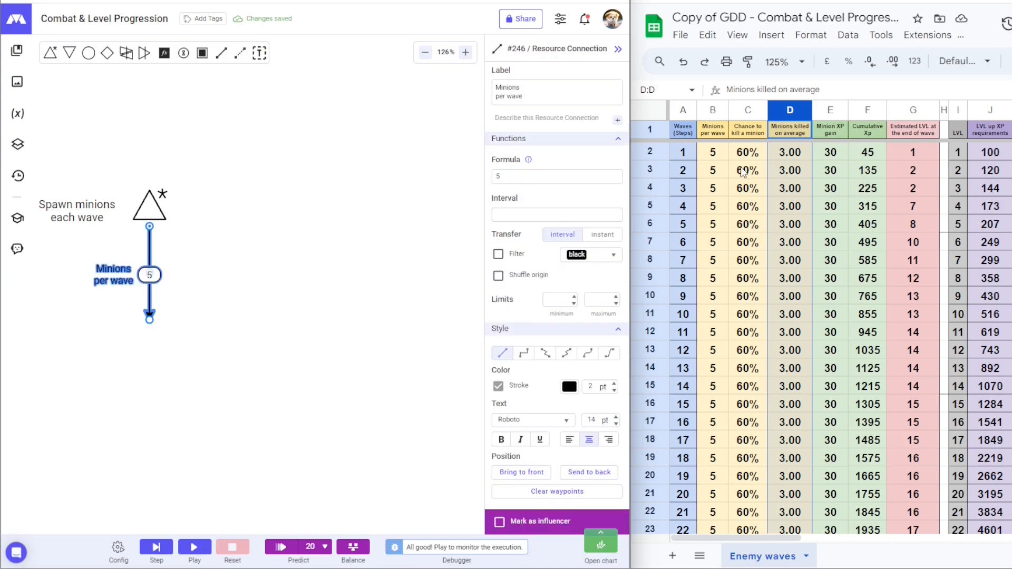
left_click(704, 112)
left_click(107, 53)
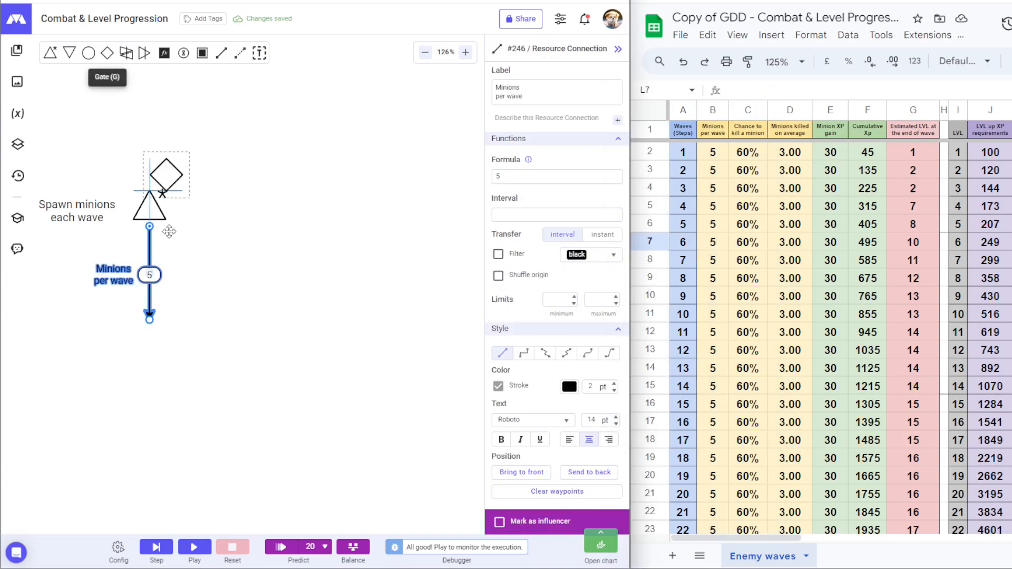
left_click(150, 320)
Step: Make the gate random and give it a 60% 'Chance to kill a minion' outgoing connection
left_click(602, 218)
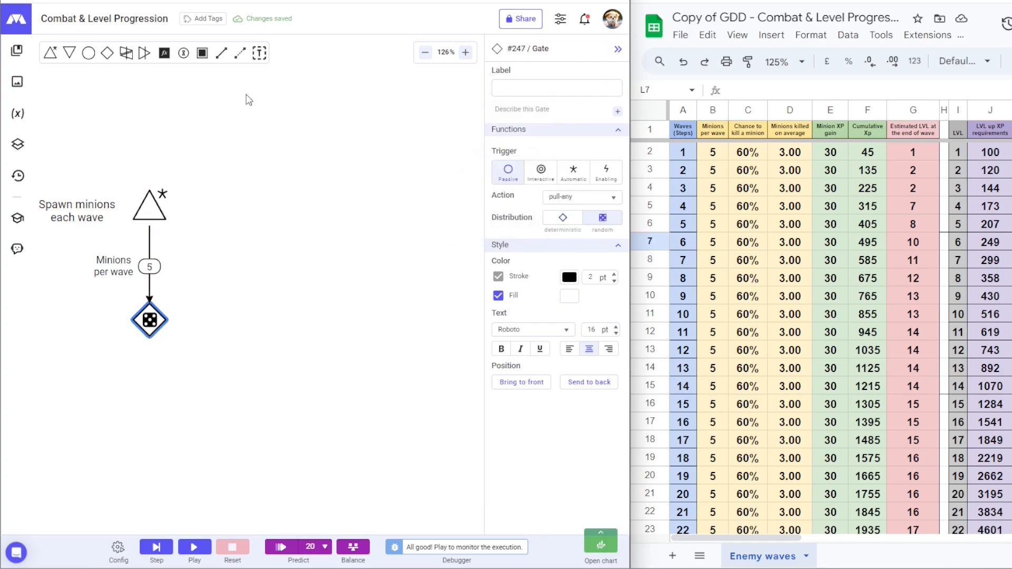
left_click_drag(150, 320, 263, 320)
key("Escape")
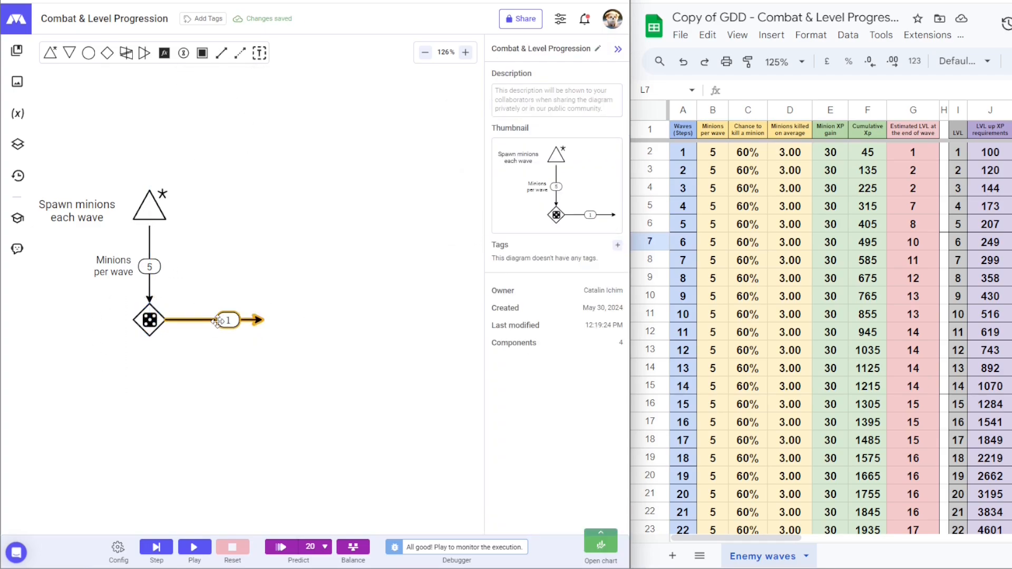
left_click(218, 322)
left_click(521, 169)
type("60%")
key("Escape")
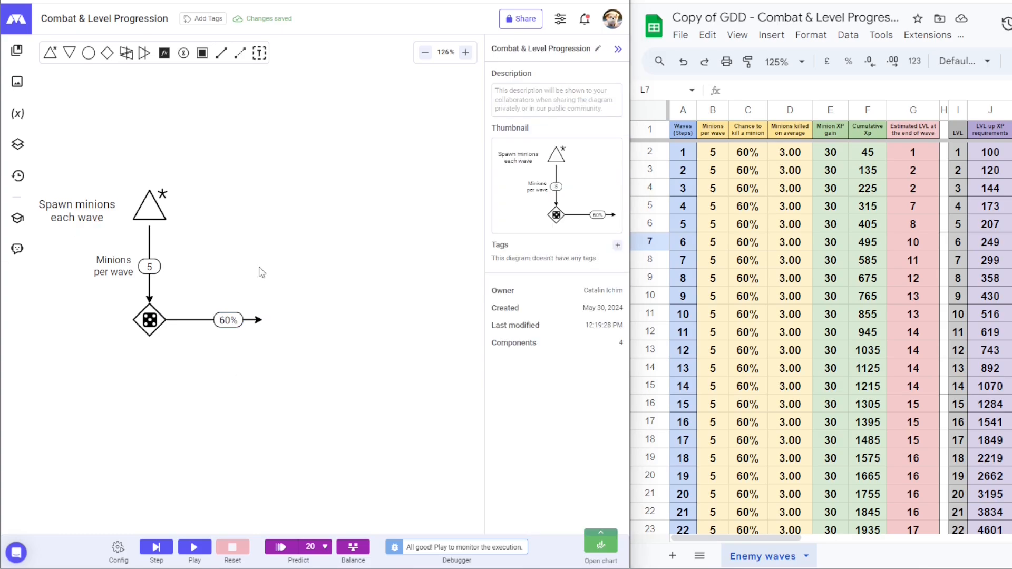
left_click(237, 320)
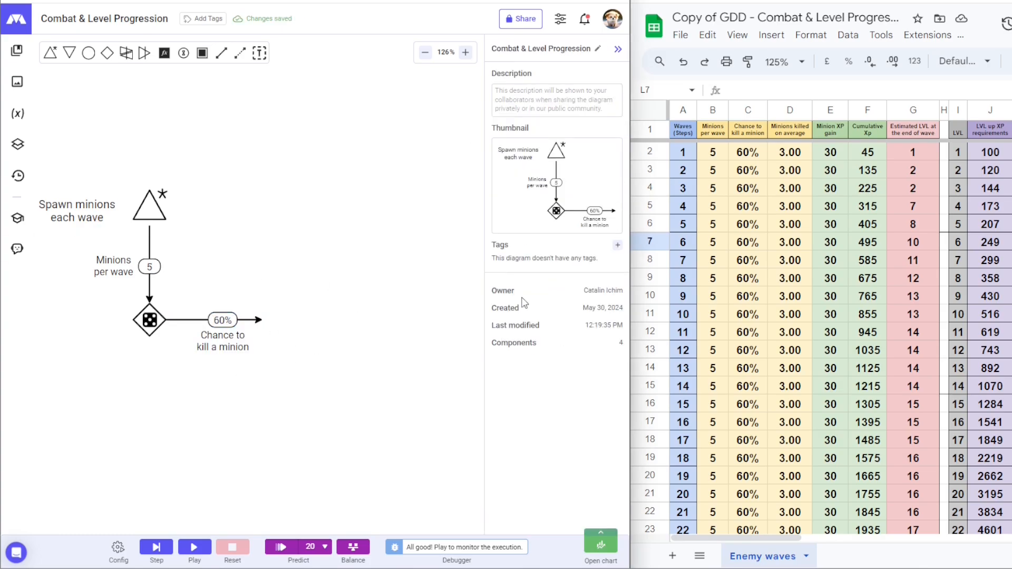
left_click(744, 110)
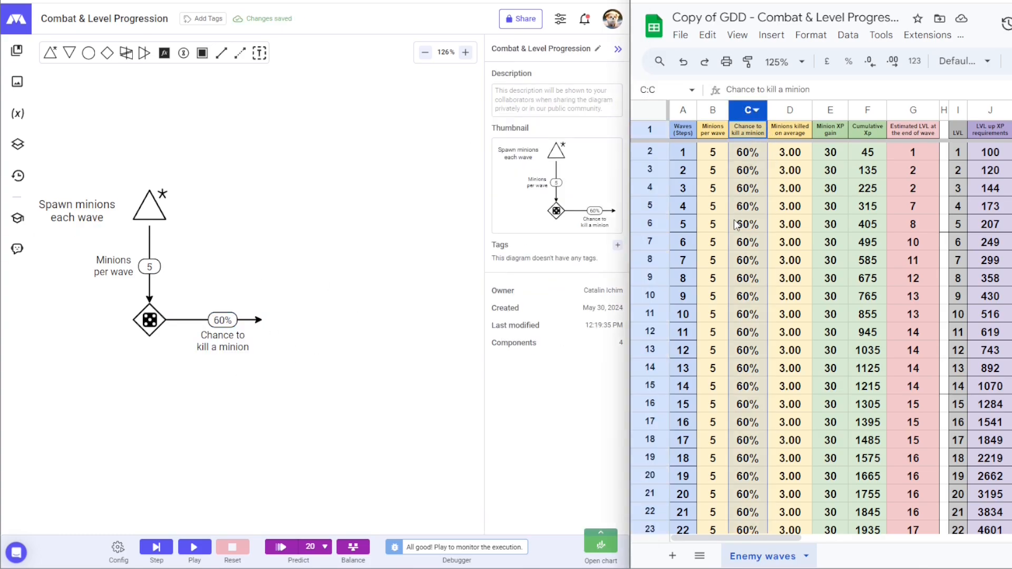
Step: Add a 'Minions killed' pool at the 60% arrow's end and colour the whole diagram gold
left_click(89, 53)
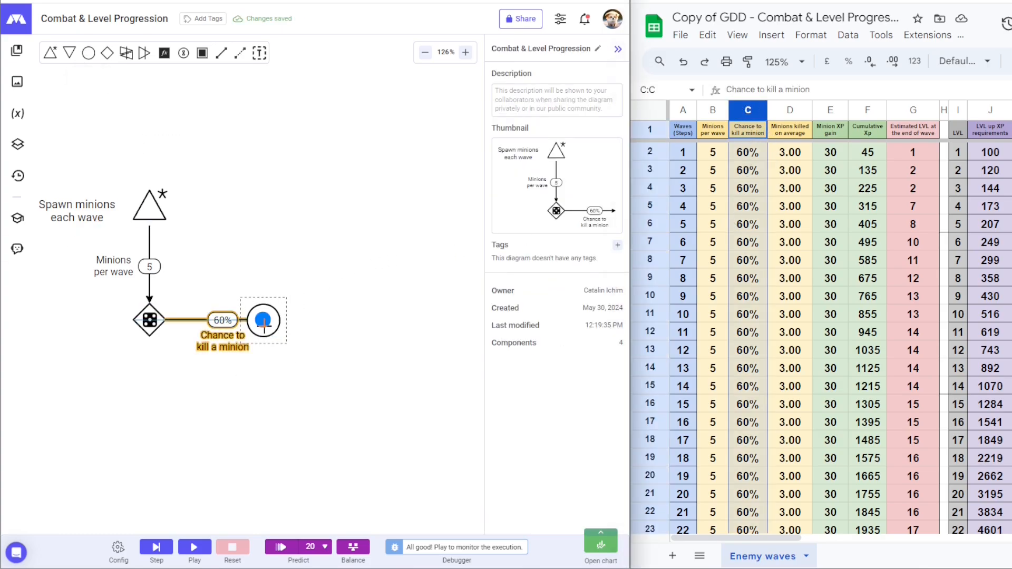
left_click(262, 320)
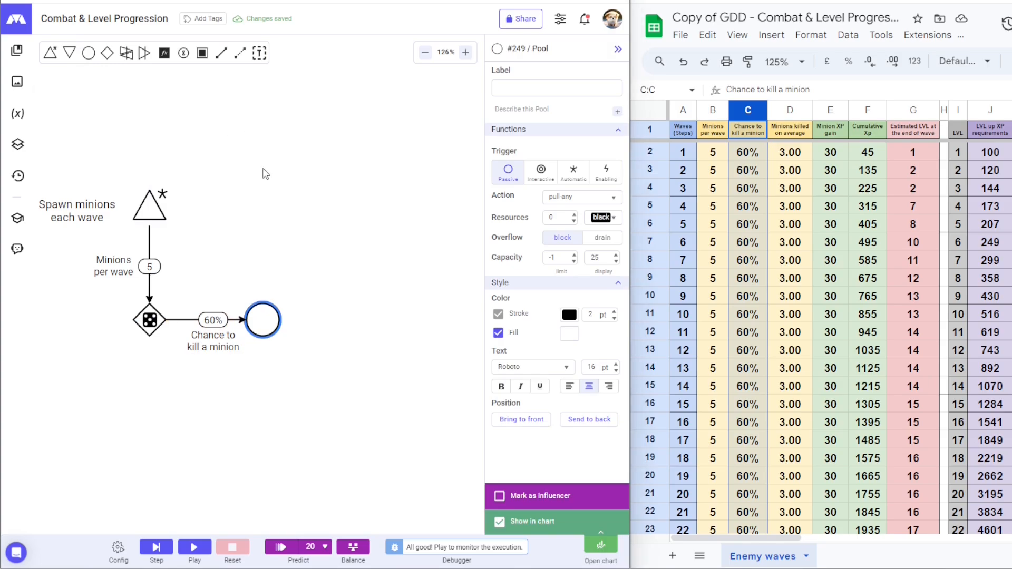
left_click(557, 88)
type("Minions killed")
key("Escape")
left_click(193, 319)
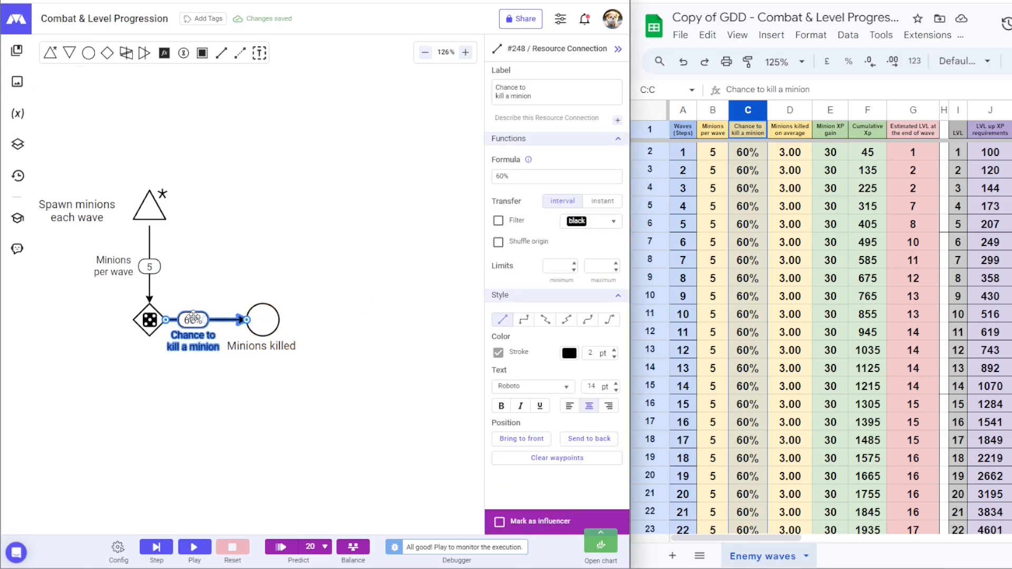
left_click(263, 319)
left_click(789, 109)
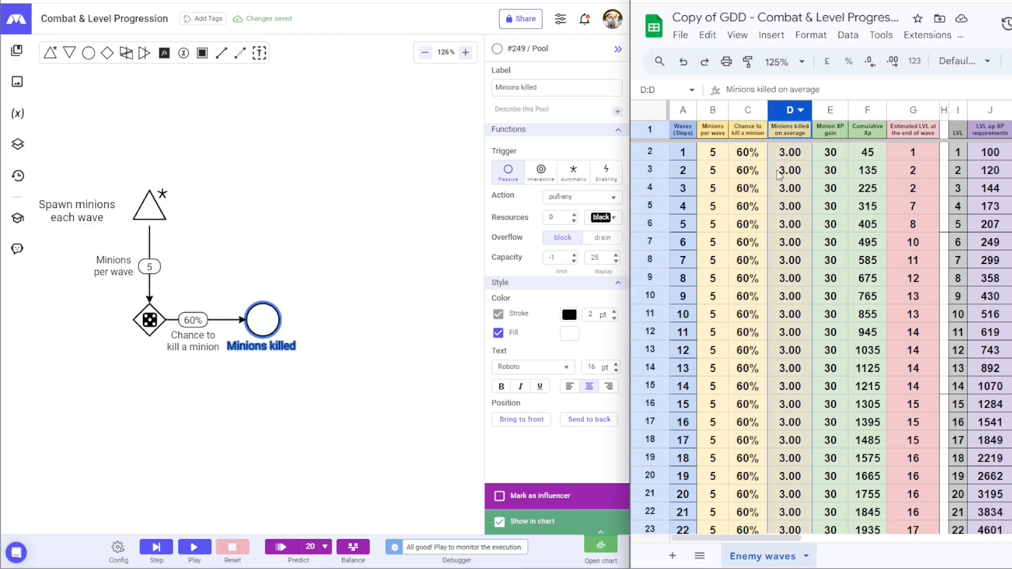
left_click_drag(50, 158, 287, 358)
left_click(569, 100)
left_click(545, 143)
left_click(345, 378)
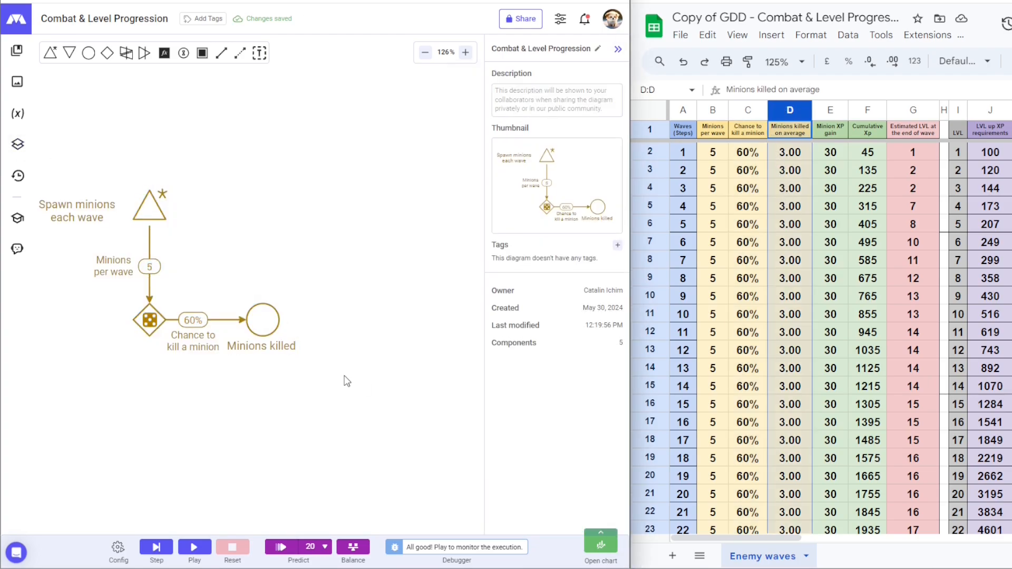
left_click(156, 548)
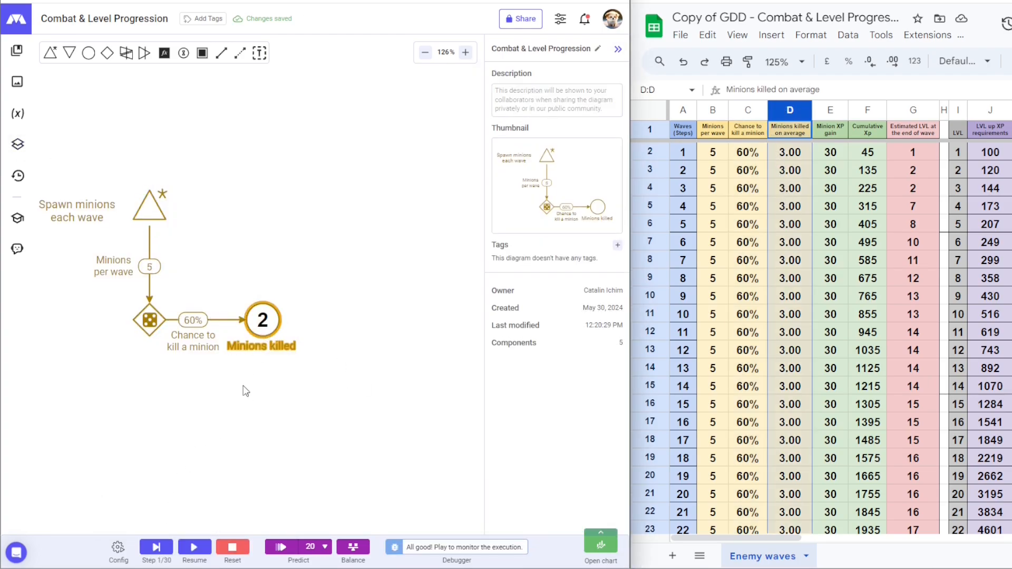
left_click(159, 547)
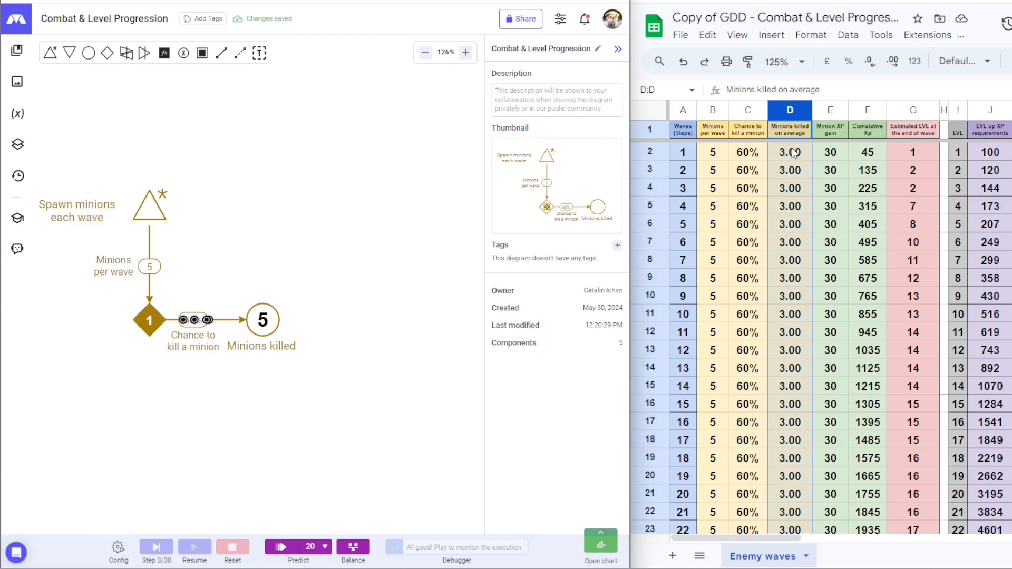
left_click(156, 546)
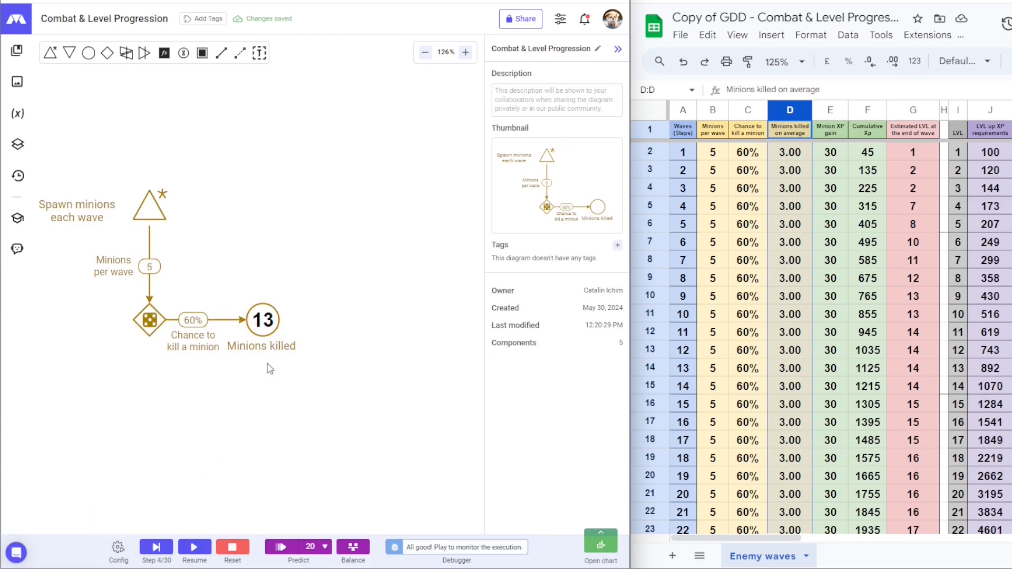
left_click(232, 547)
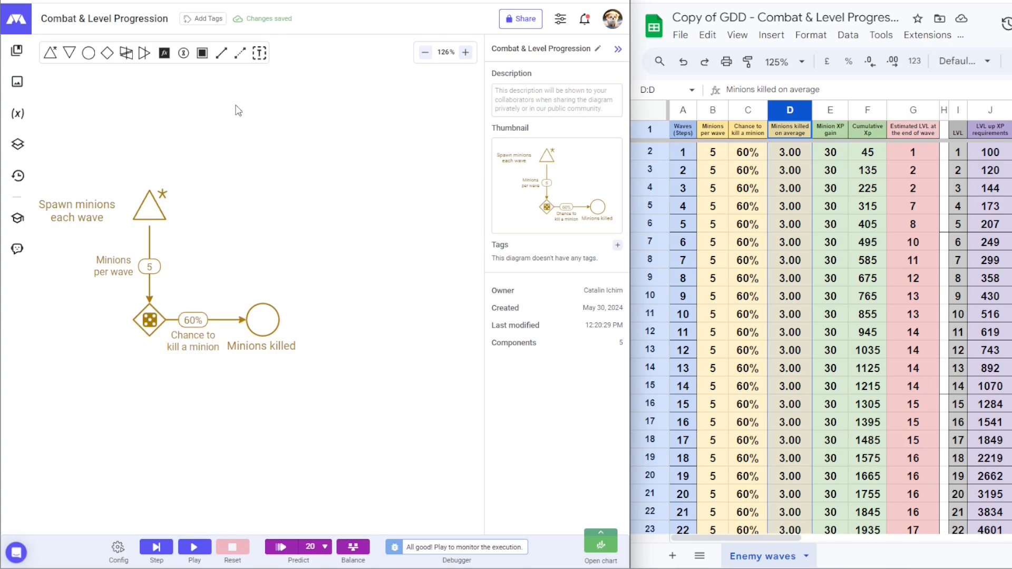
left_click(240, 53)
left_click(265, 311)
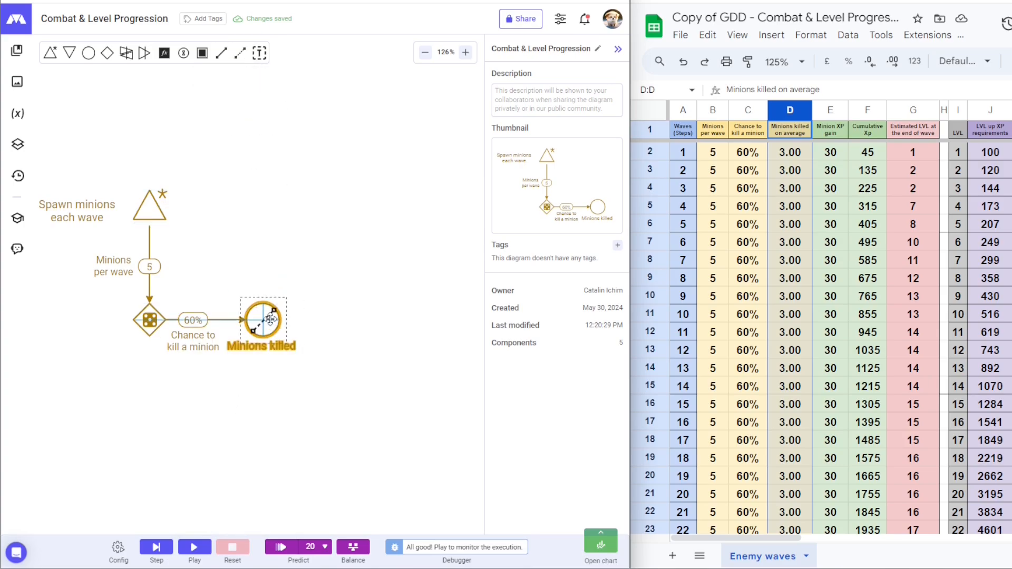
Step: Give the new state connection the formula minions_killed and colour it gold
left_click(295, 207)
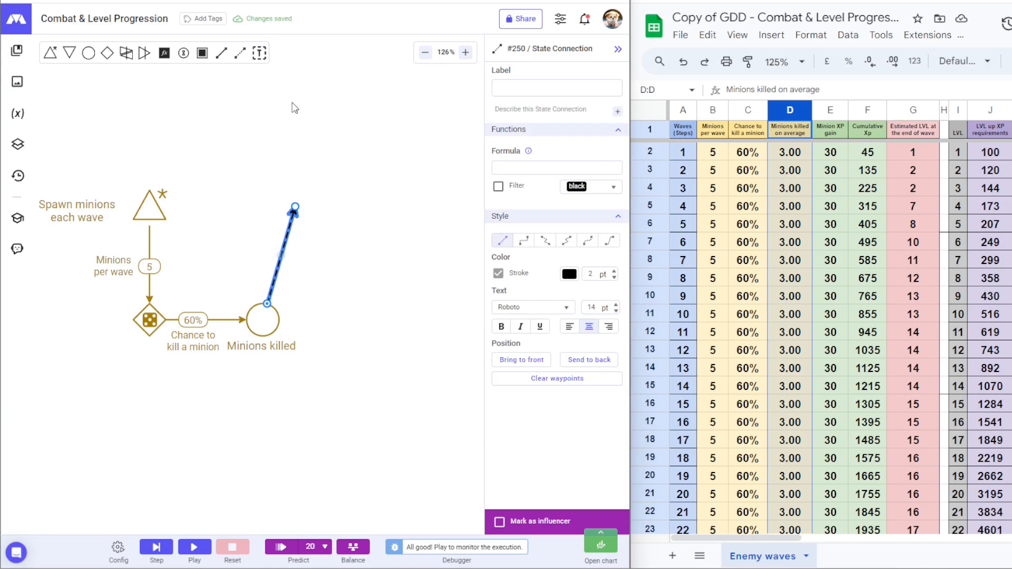
left_click(535, 168)
type("minions_killed")
left_click(569, 273)
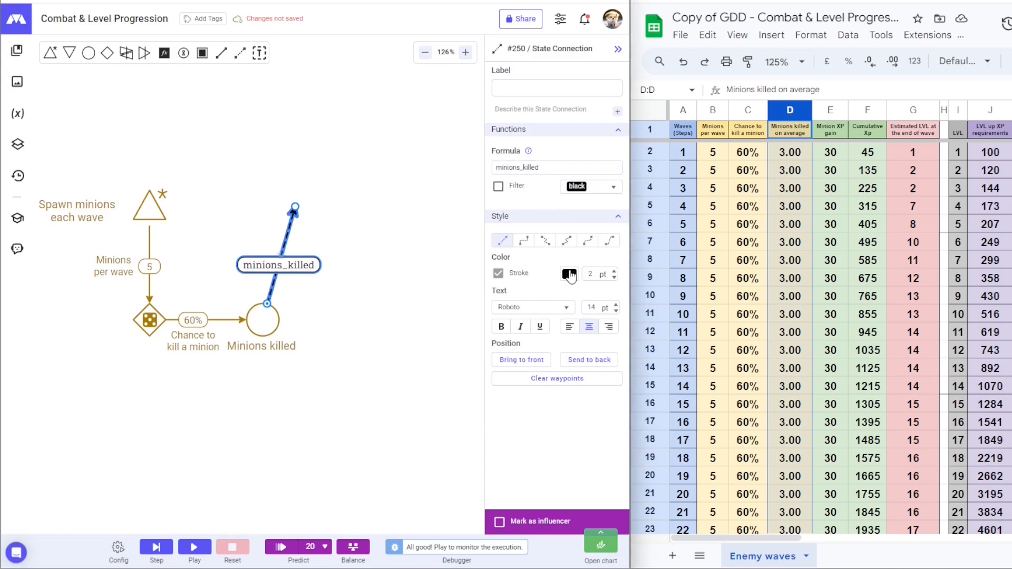
left_click(468, 362)
key("Escape")
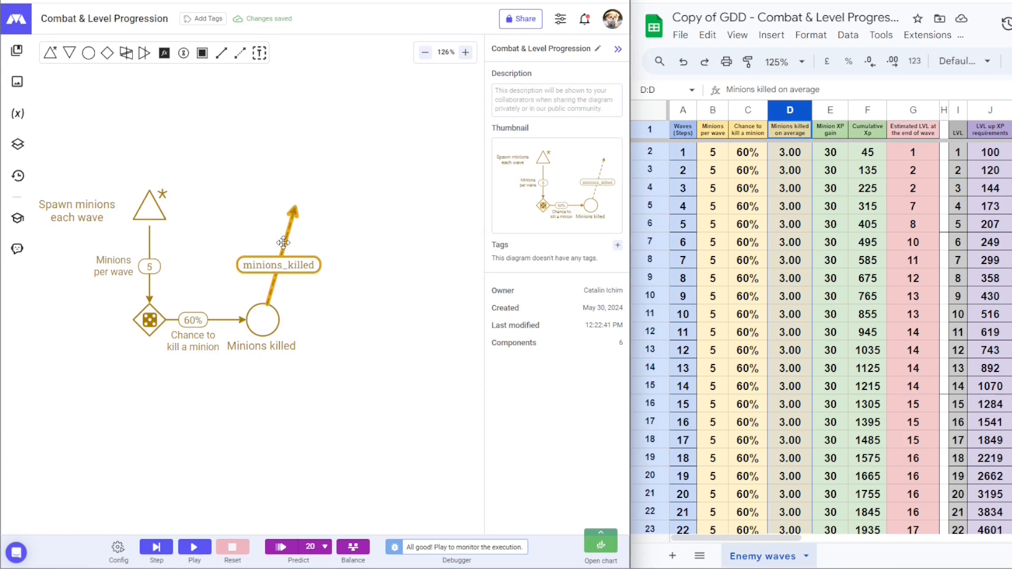
Step: Place a register at the connection's end, shift it right, and route the link around a corner
left_click(165, 53)
left_click(295, 207)
left_click_drag(299, 211, 330, 210)
left_click(290, 266)
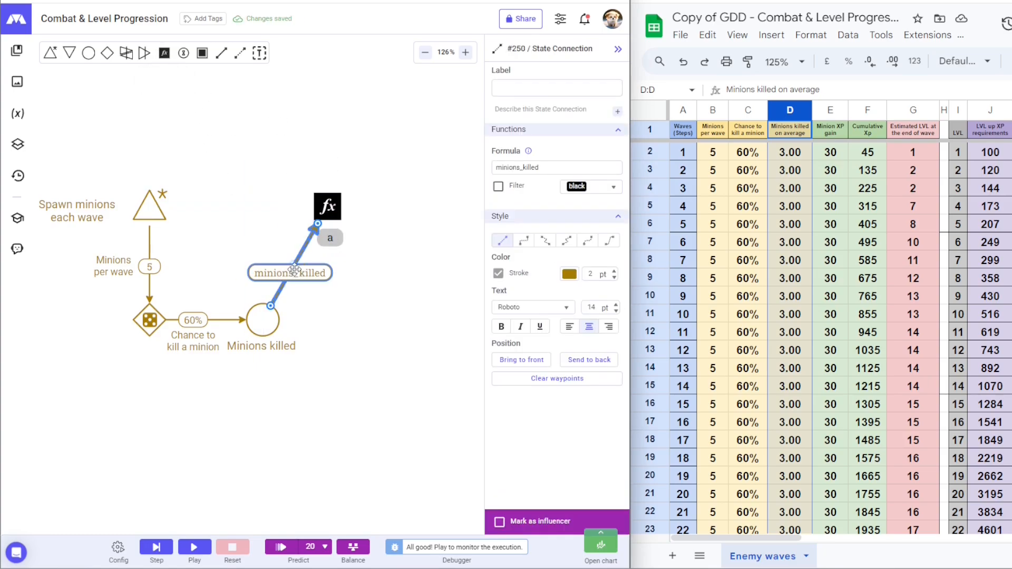
left_click_drag(292, 268, 262, 207)
Step: Name the register 'Minion XP gain' with formula minions_killed*30 and 14 pt text
left_click(361, 236)
left_click(334, 214)
type("Minion XP gain")
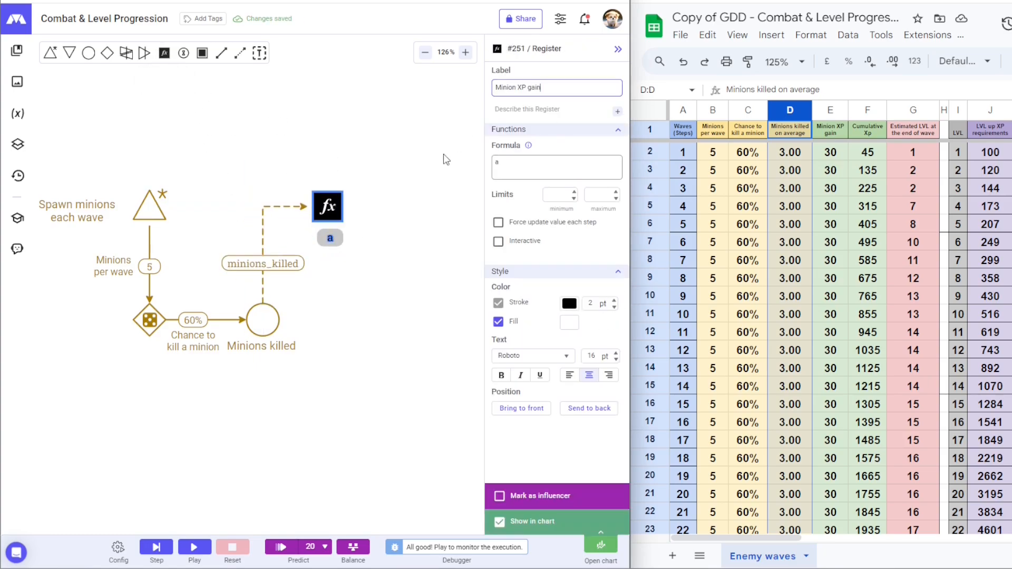
left_click(443, 158)
left_click(328, 207)
left_click(557, 167)
type("minions_killed*30")
left_click(397, 239)
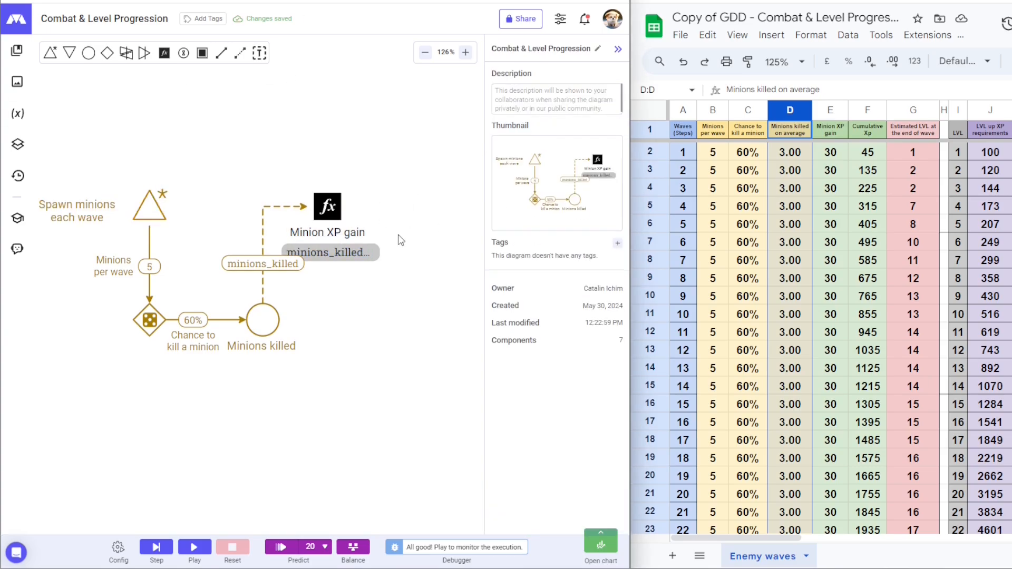
left_click_drag(263, 264, 263, 277)
left_click(344, 254)
left_click(615, 359)
left_click(615, 360)
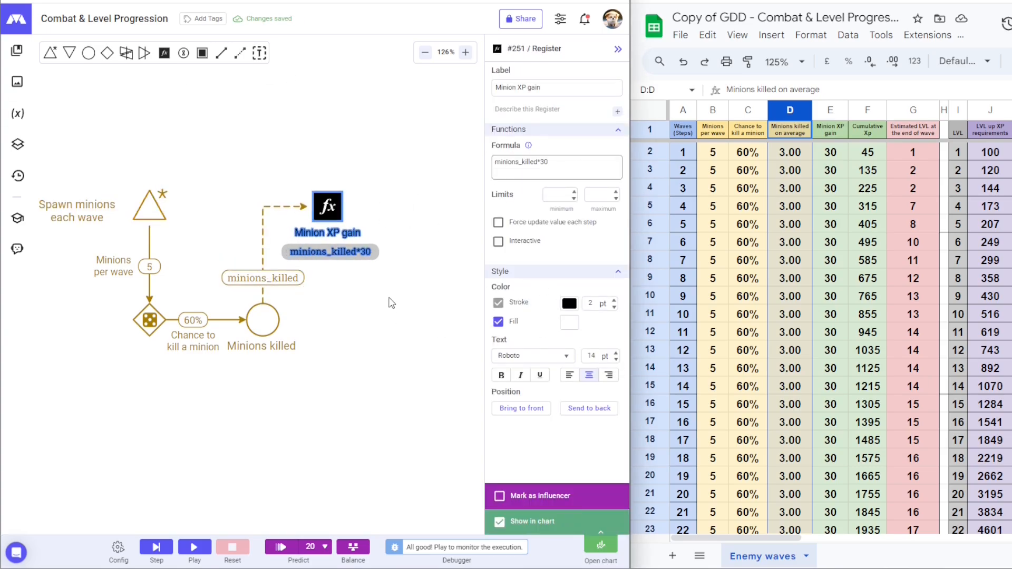
Step: Link Minion XP gain to a new pool named 'Cumulative Xp'
left_click_drag(327, 207, 393, 319)
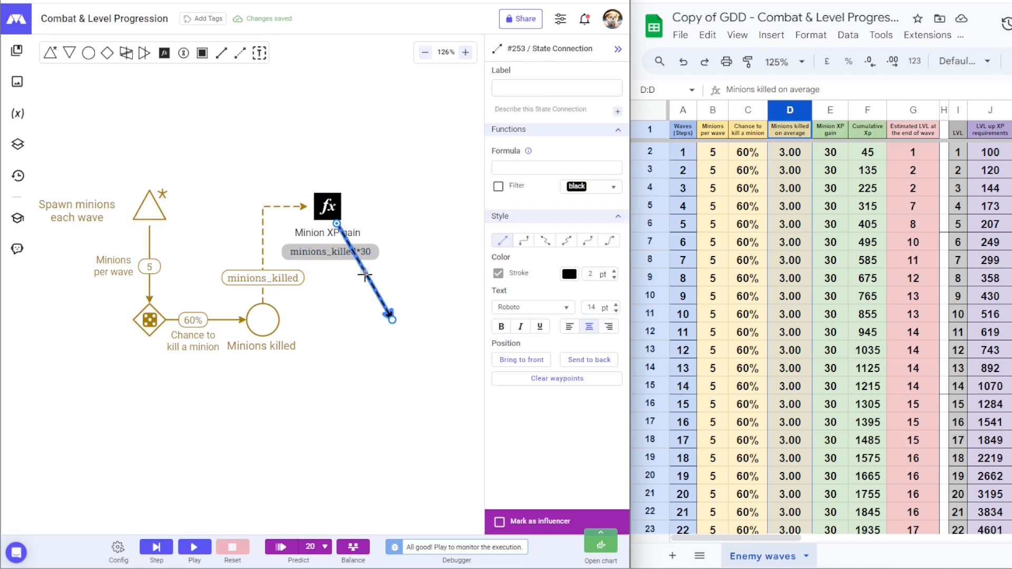
left_click_drag(369, 264, 394, 205)
left_click(89, 53)
left_click(392, 319)
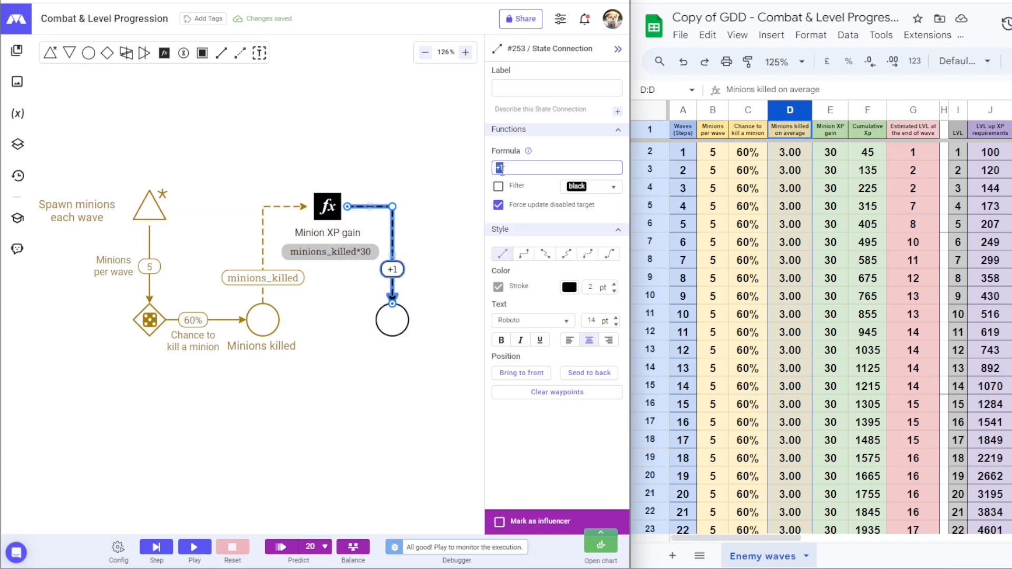
left_click(438, 202)
left_click(392, 319)
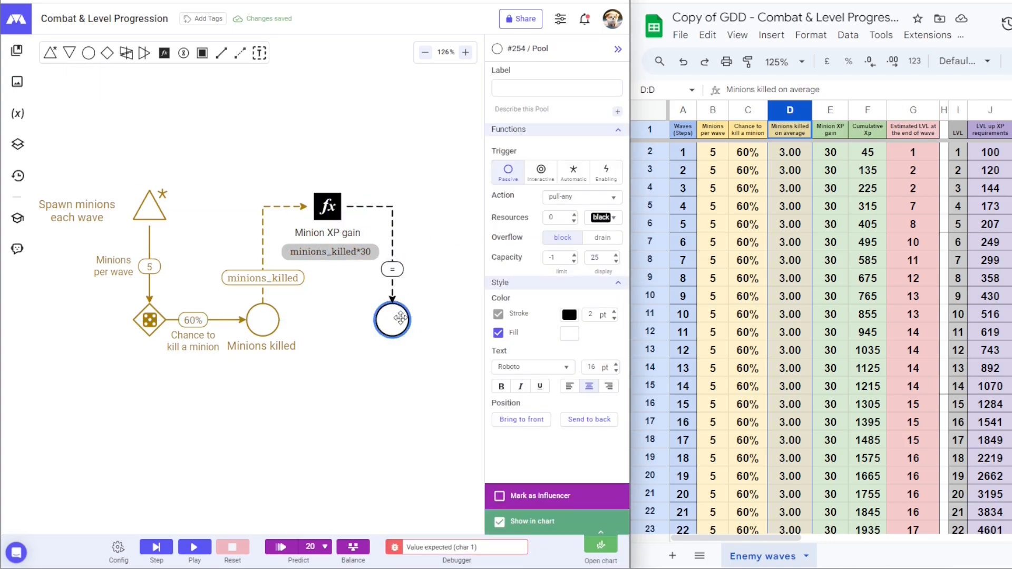
type("Cumulative Xp")
left_click(445, 283)
Step: Colour the Minion XP gain branch dark green
left_click(322, 206)
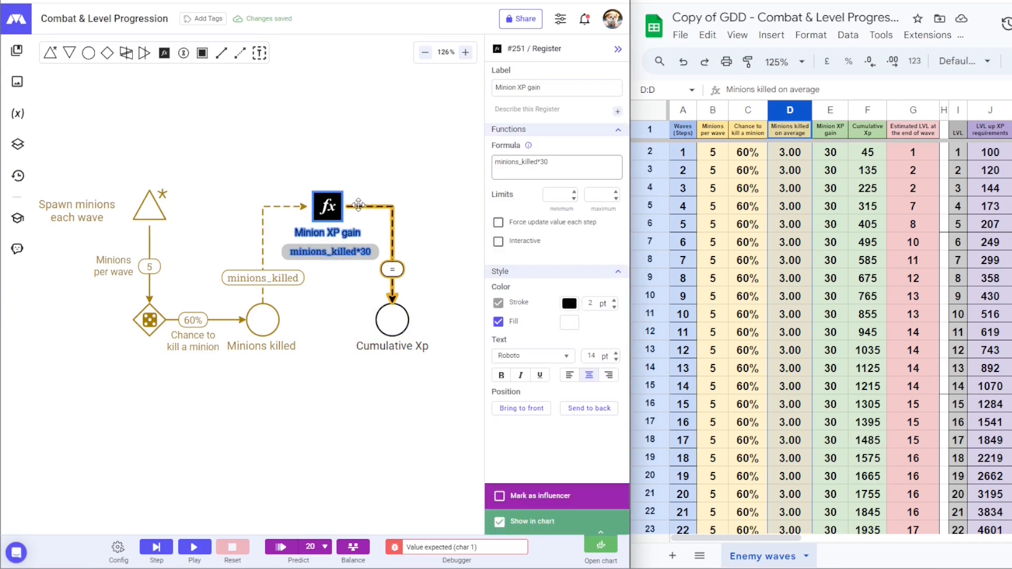
left_click(571, 304)
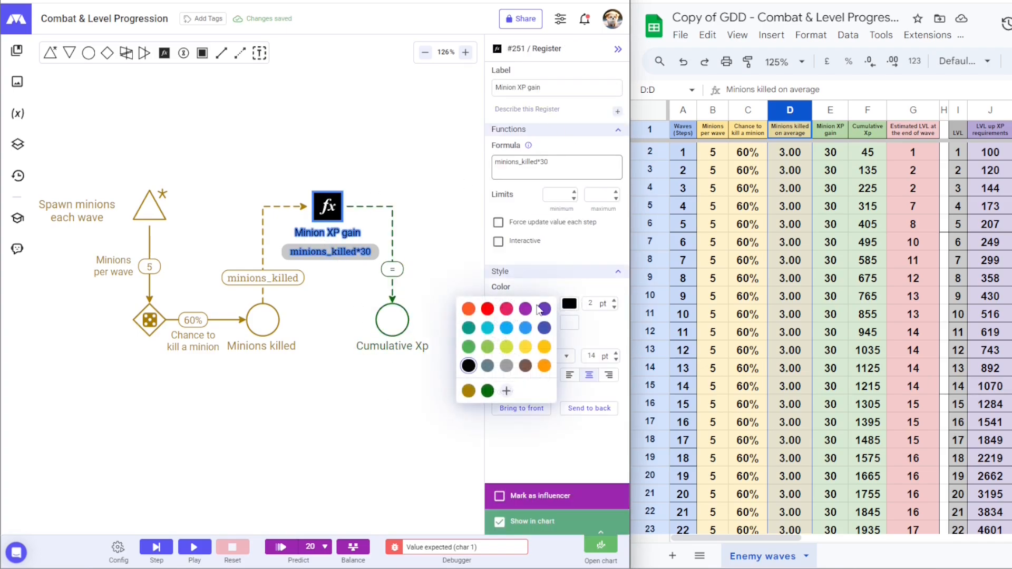
left_click(488, 391)
left_click(388, 384)
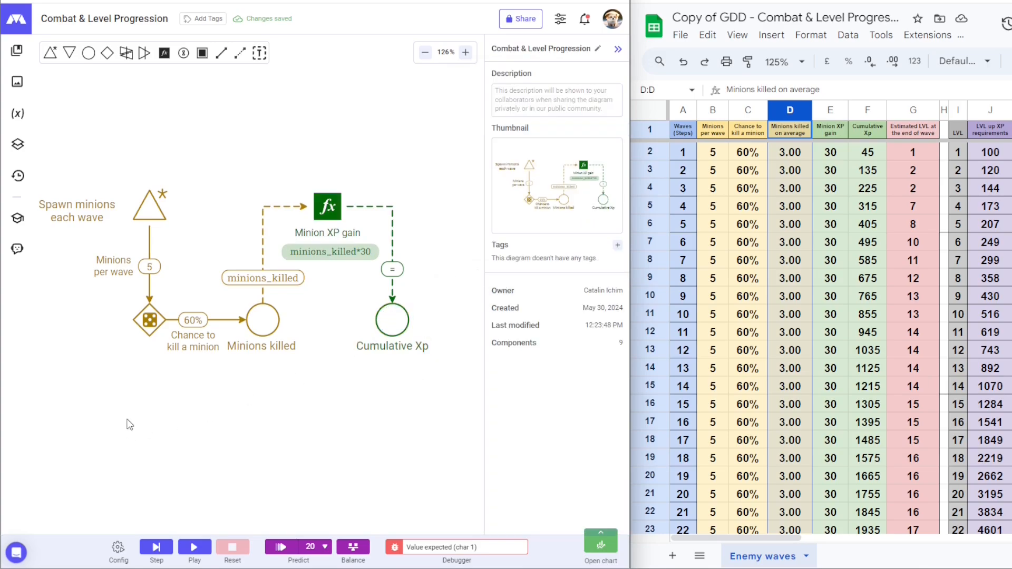
Step: Add a register named 'Level-up Check' with the formula Player_XP>Requirement beside Cumulative Xp
left_click_drag(348, 346, 158, 346)
left_click_drag(165, 53, 337, 325)
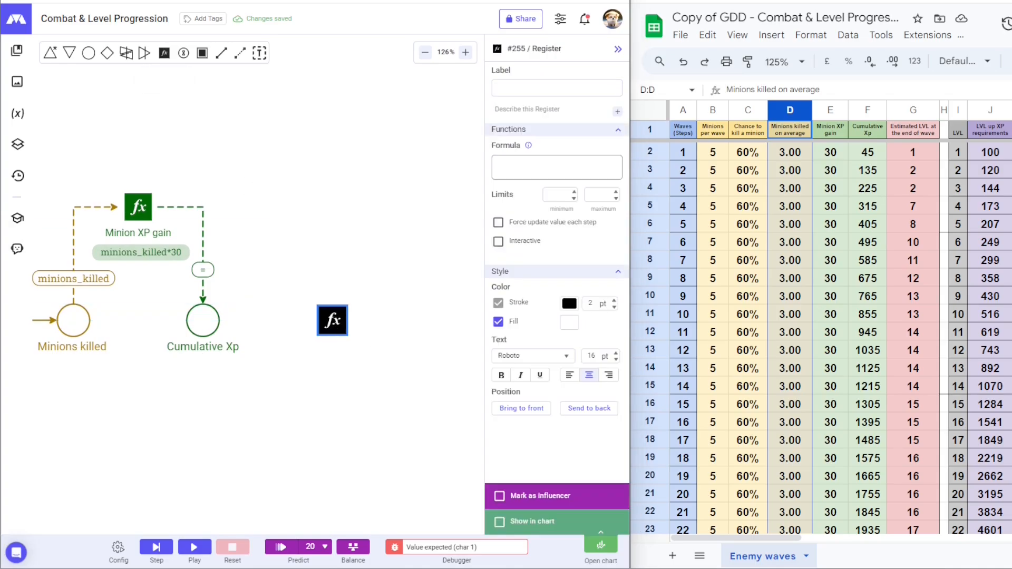
left_click(557, 88)
type("Level-up Check")
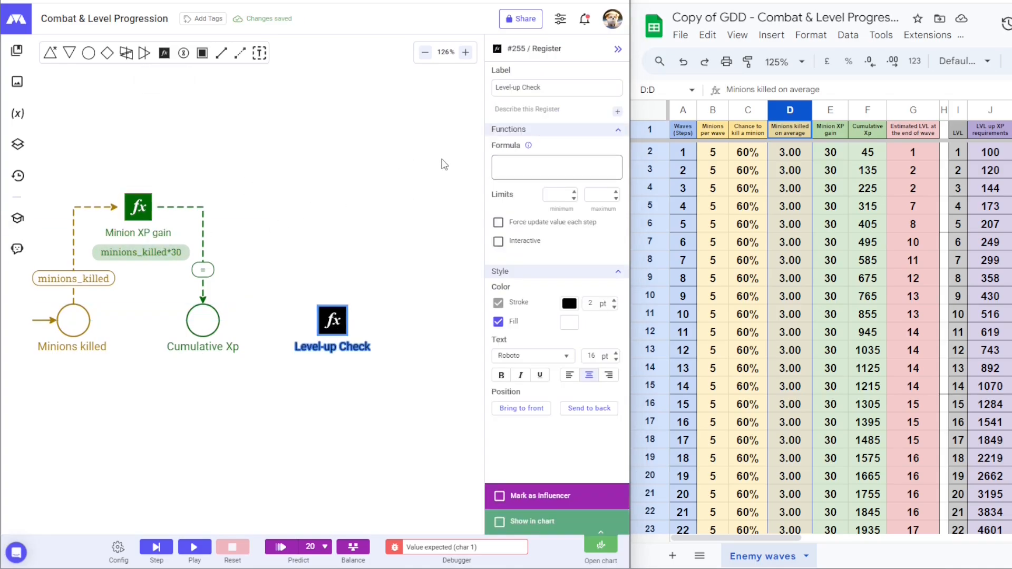
left_click(557, 168)
type("Player_XP>Requirement")
left_click(416, 375)
Step: Connect Cumulative Xp to Level-up Check as Player_XP, colouring the link and register red
left_click(237, 52)
left_click_drag(203, 320, 332, 320)
left_click(41, 291)
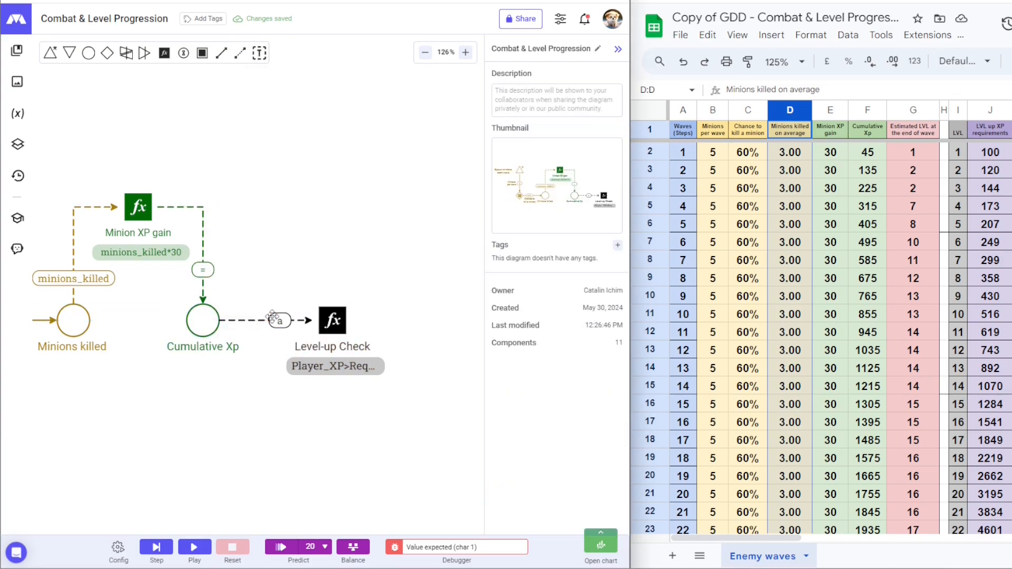
left_click(265, 321)
left_click(557, 167)
key("BackSpace")
type("Player_XP")
left_click(423, 278)
left_click(264, 323)
left_click(569, 274)
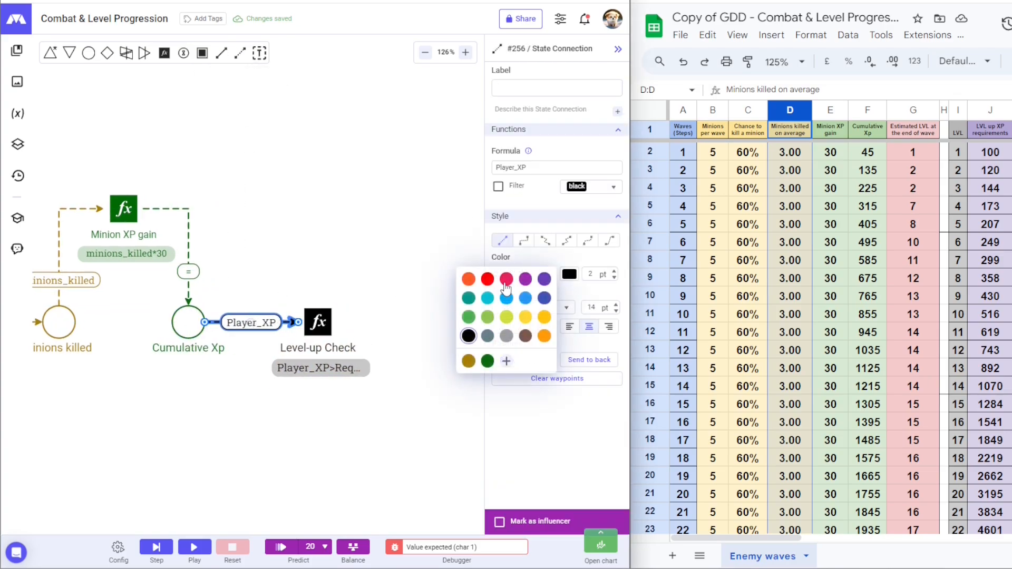
left_click(318, 322, "shift")
left_click(471, 279)
Step: Draw a red ==true link out of Level-up Check to the right
left_click_drag(368, 207, 282, 202)
left_click(240, 52)
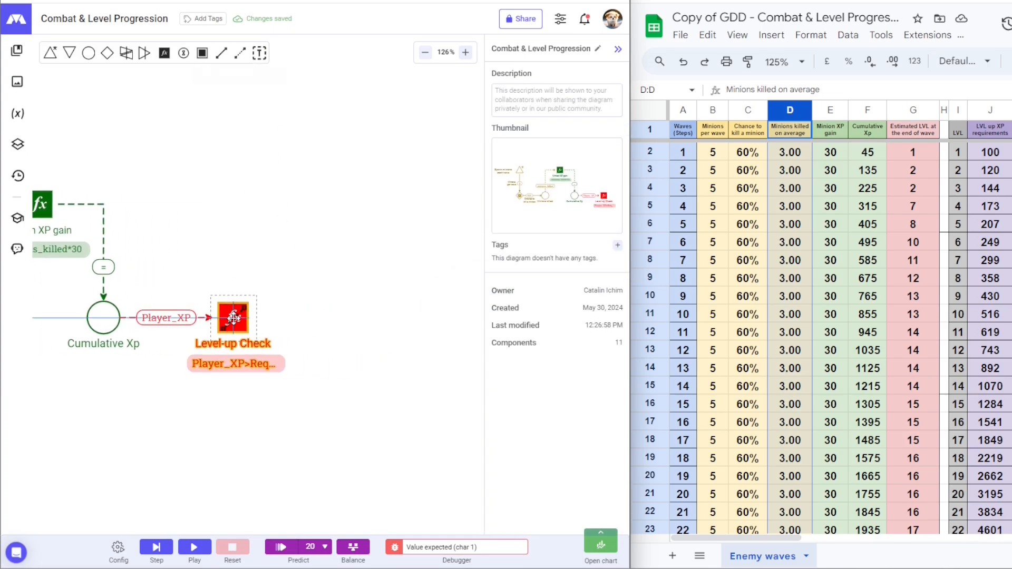
left_click_drag(233, 317, 346, 317)
left_click(551, 169)
type("==tr")
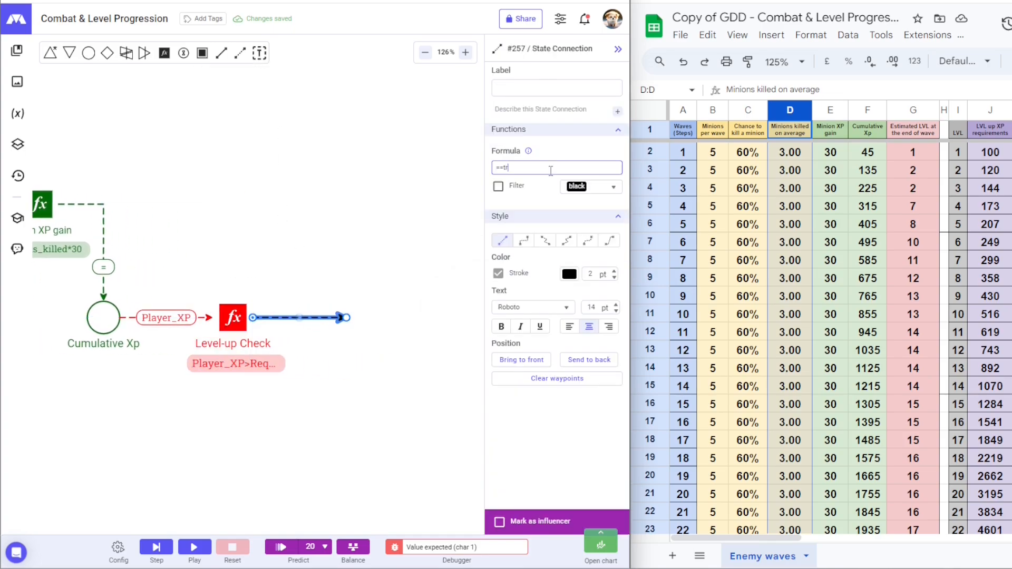
type("ue")
left_click(569, 274)
left_click(483, 287)
left_click(390, 359)
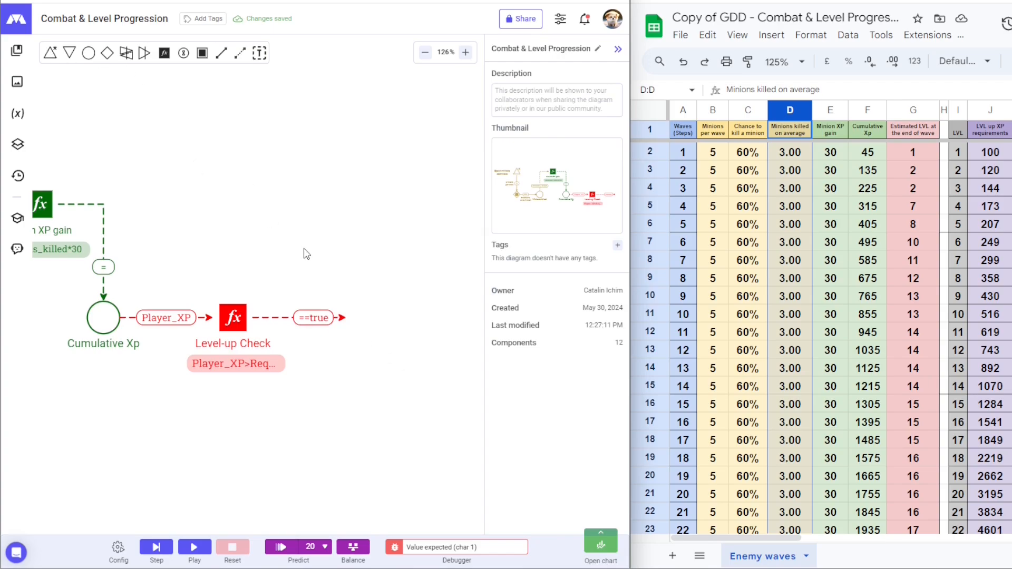
Step: Add a red automatic source 'Level UP' at the link's end, linked to a new pool
left_click(50, 52)
left_click(346, 317)
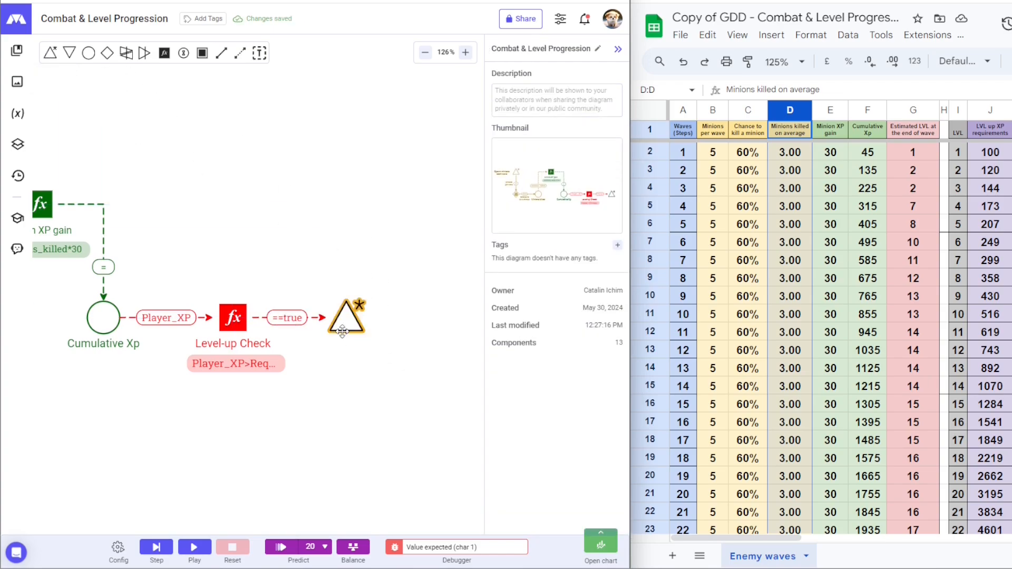
left_click_drag(353, 317, 464, 317)
left_click(569, 100)
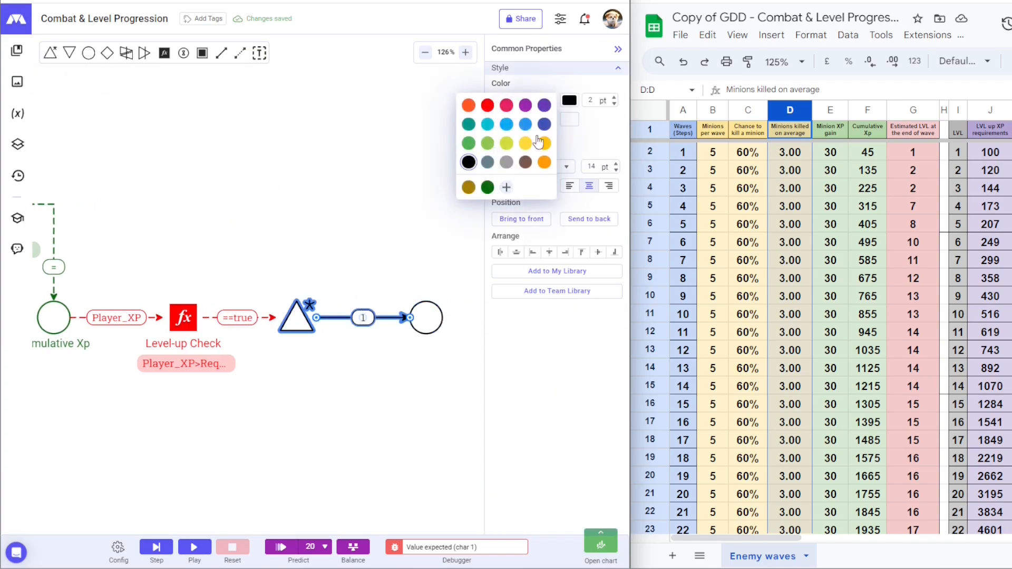
left_click(255, 276)
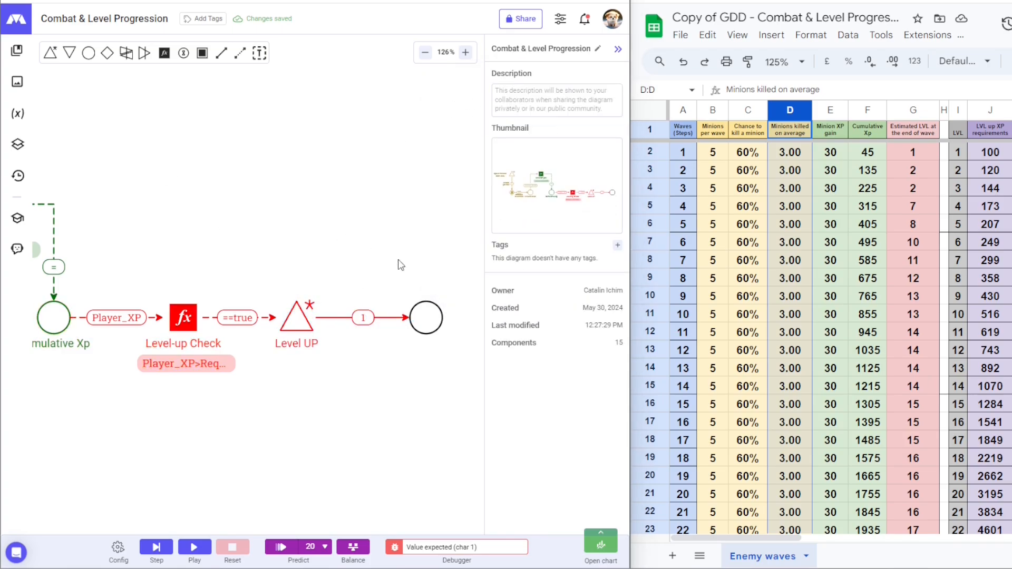
Step: Name the new pool 'Current Level' and draw a link upward from it
left_click(426, 317)
type("Current Level")
left_click_drag(323, 190, 320, 212)
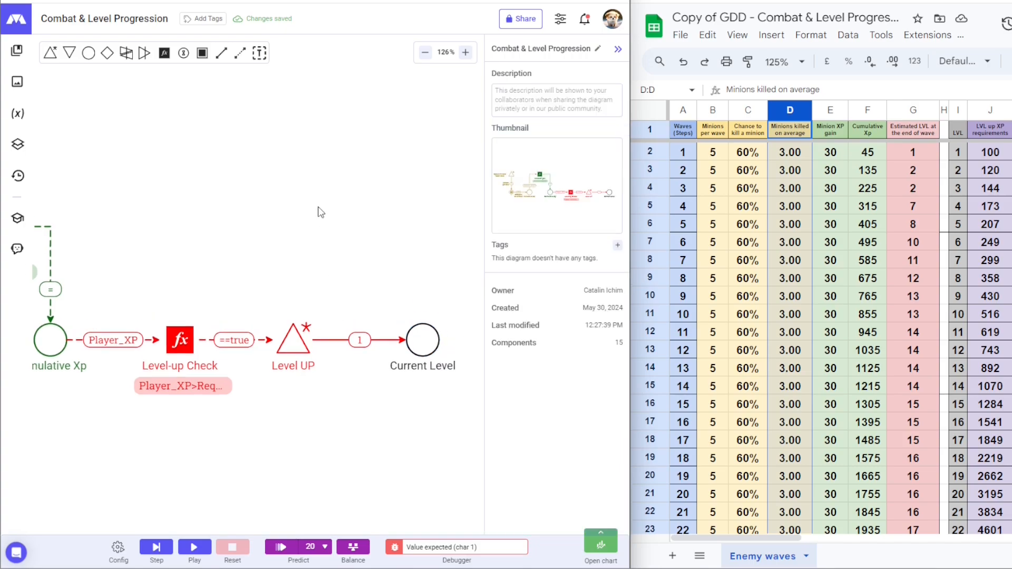
left_click(427, 324)
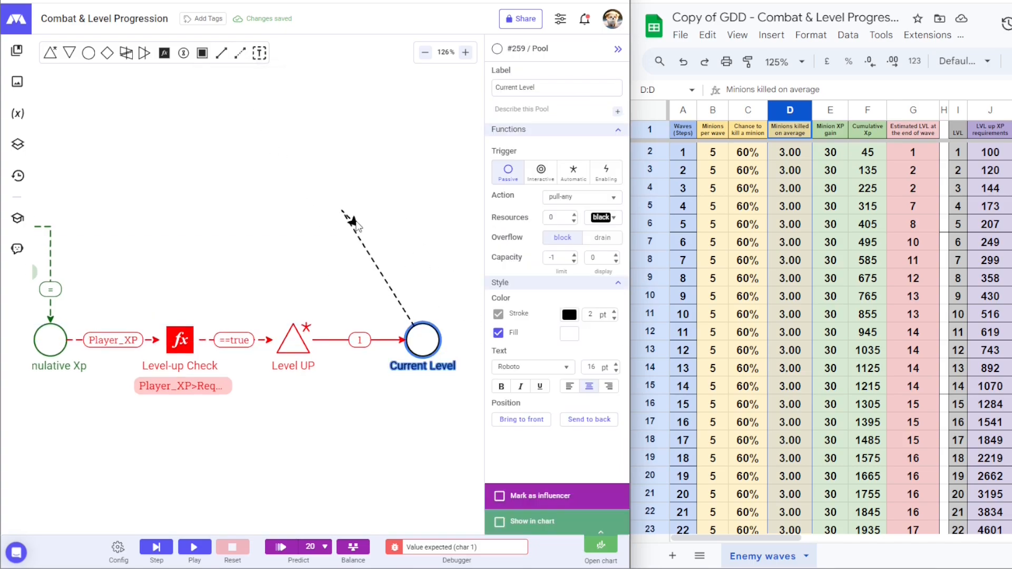
left_click(342, 211)
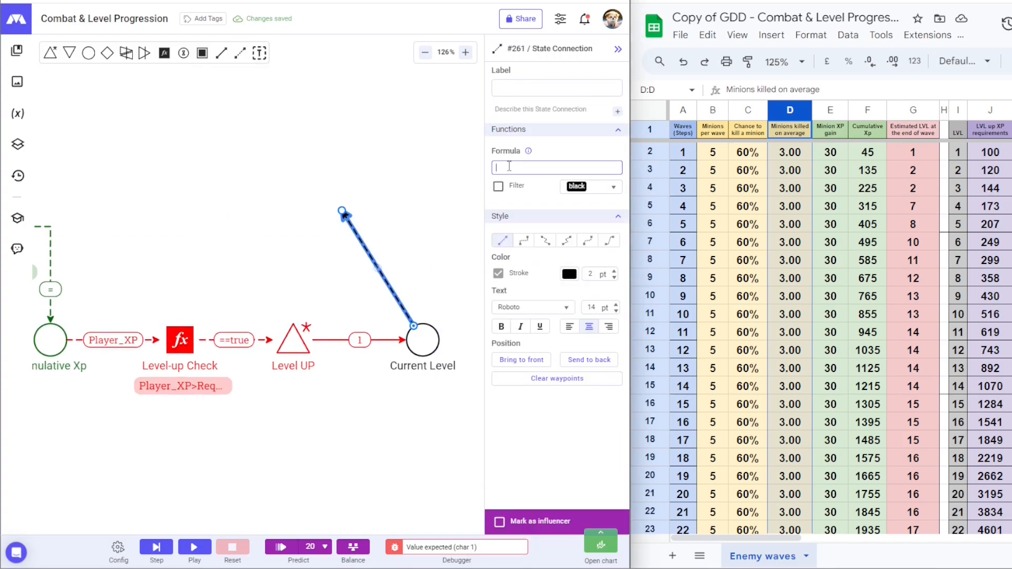
left_click(202, 53)
Step: Add the 'Next level-up Requirement' register, fed by the Current_level link, with its round(100*1.2^…) requirement formula
left_click(341, 211)
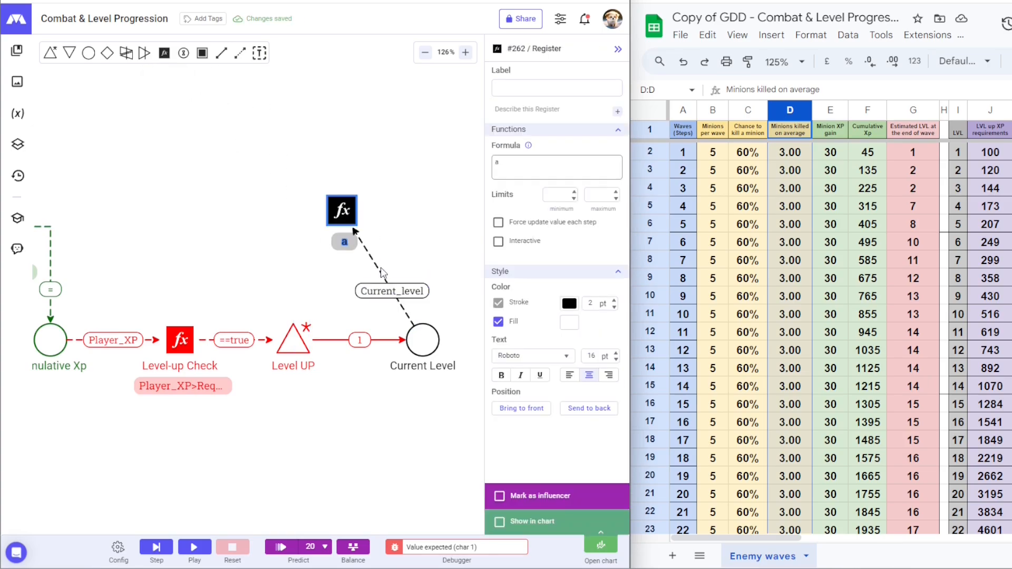
left_click_drag(389, 285, 424, 209)
left_click(333, 210)
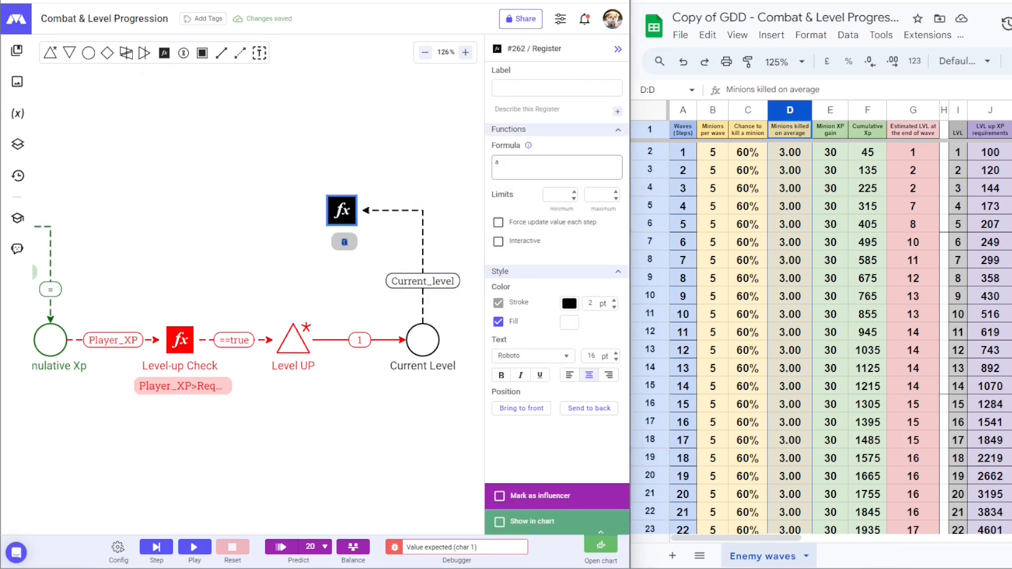
type("Next level-up Requirement")
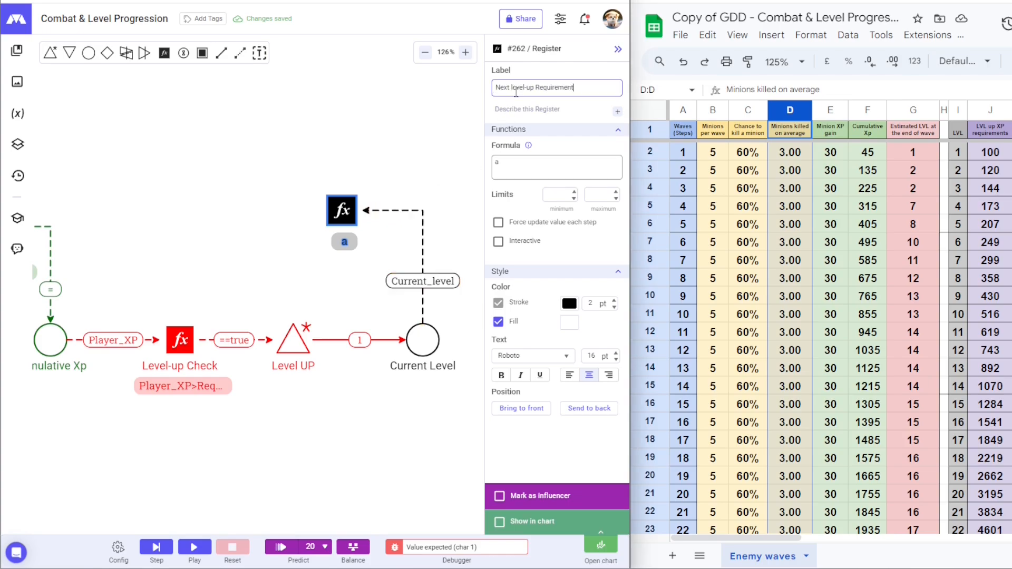
key("Escape")
left_click(343, 210)
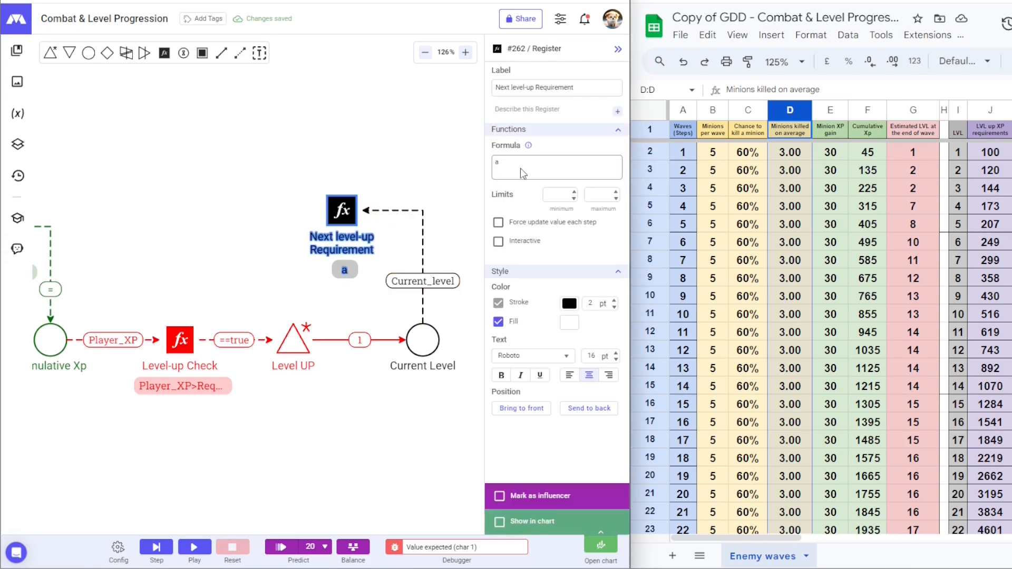
left_click(521, 169)
type("round((100*1.2^(Current_level-1)))")
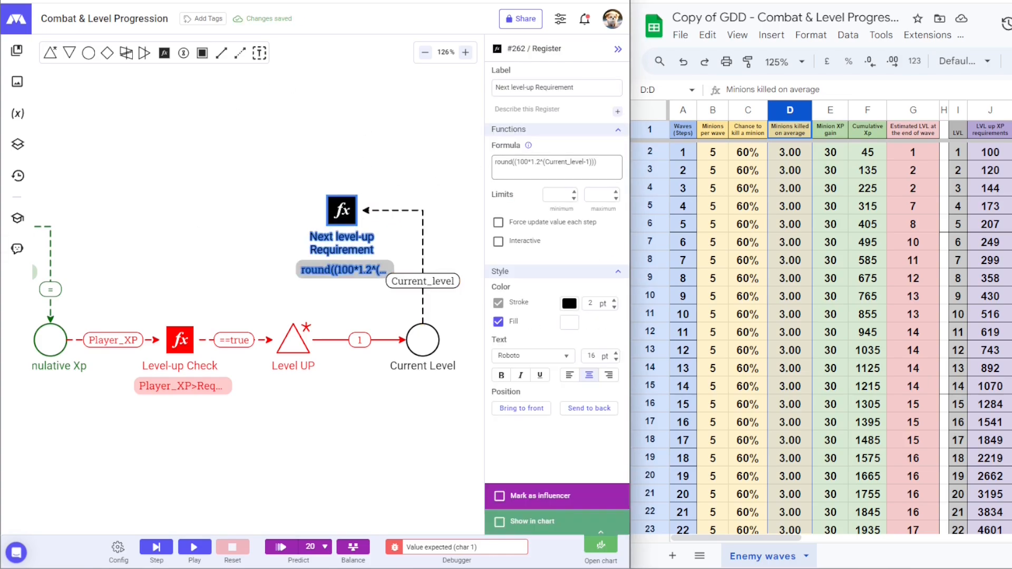
left_click(996, 157)
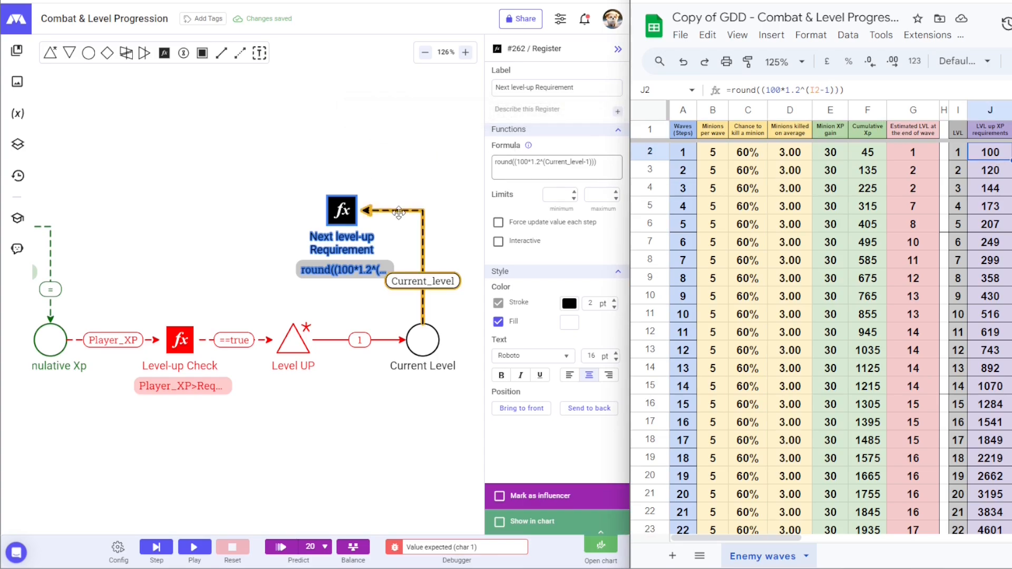
Step: Colour the Next level-up Requirement register and its Current_level link purple
left_click(570, 304)
left_click(544, 308)
left_click(420, 243)
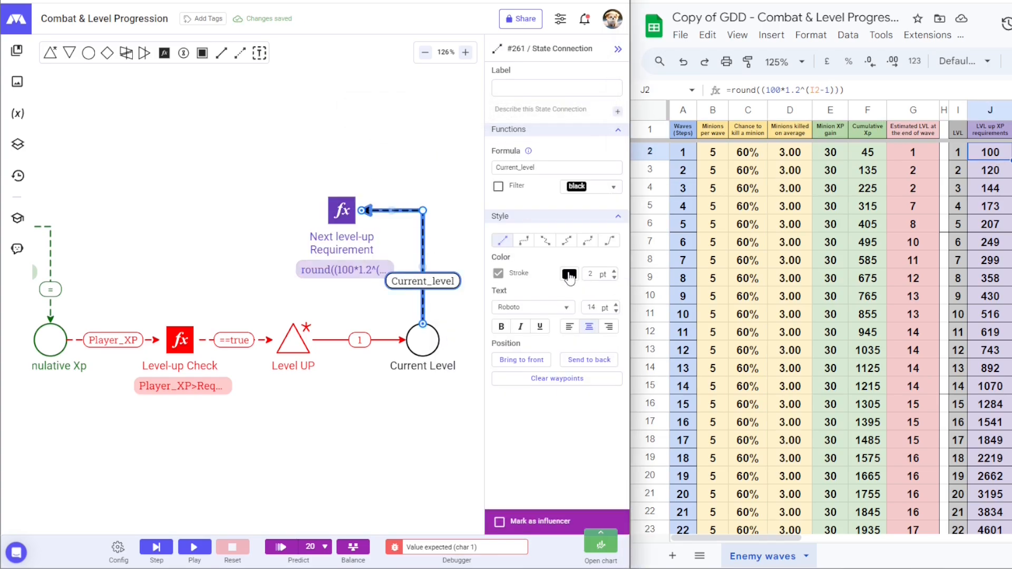
left_click(572, 282)
left_click(546, 289)
left_click(336, 169)
Step: Draw a purple Requirement state connection from the register, routed around into Level-up Check
left_click(239, 53)
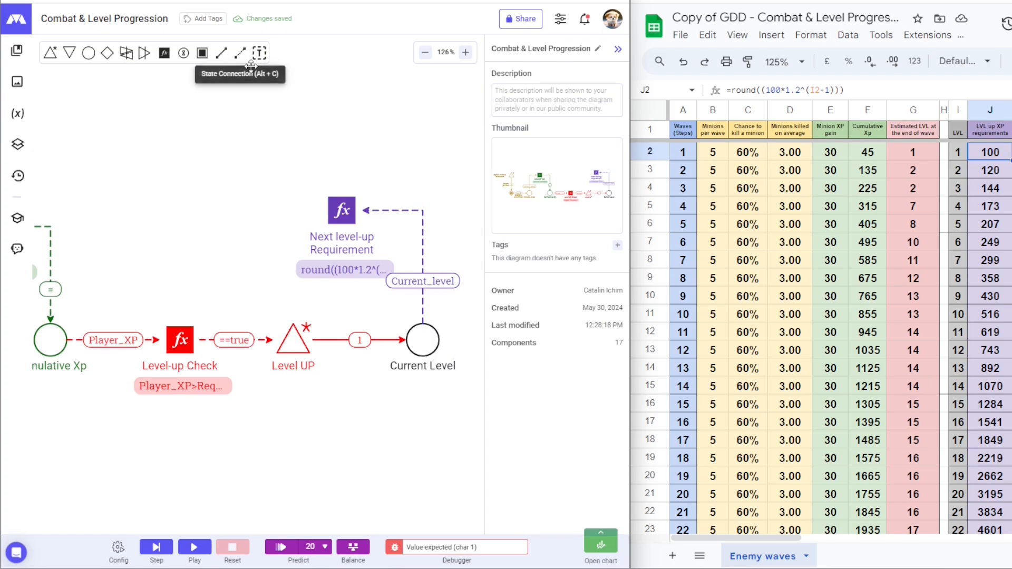
left_click_drag(337, 214, 184, 326)
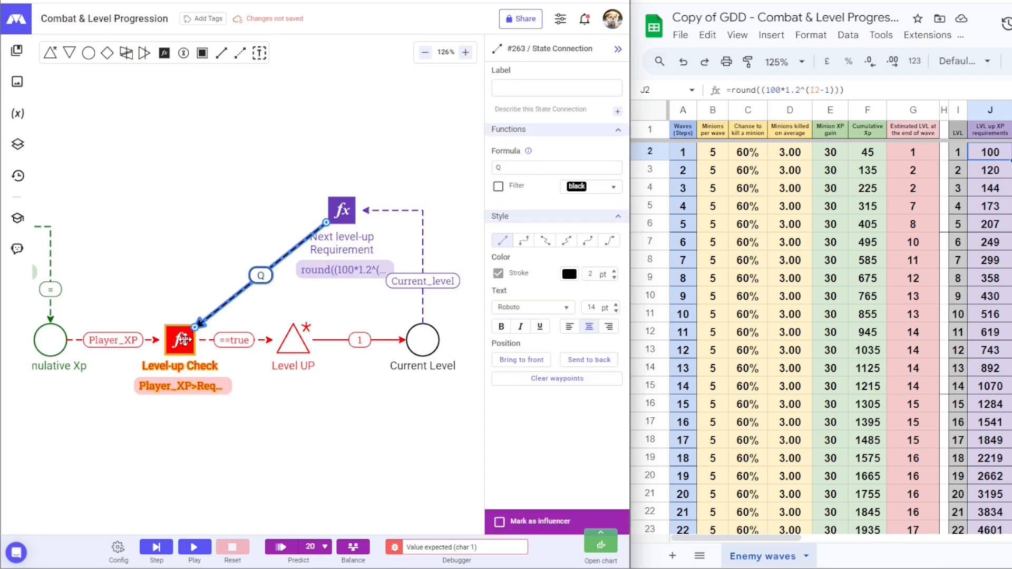
left_click_drag(258, 273, 182, 271)
left_click(269, 181)
left_click(200, 221)
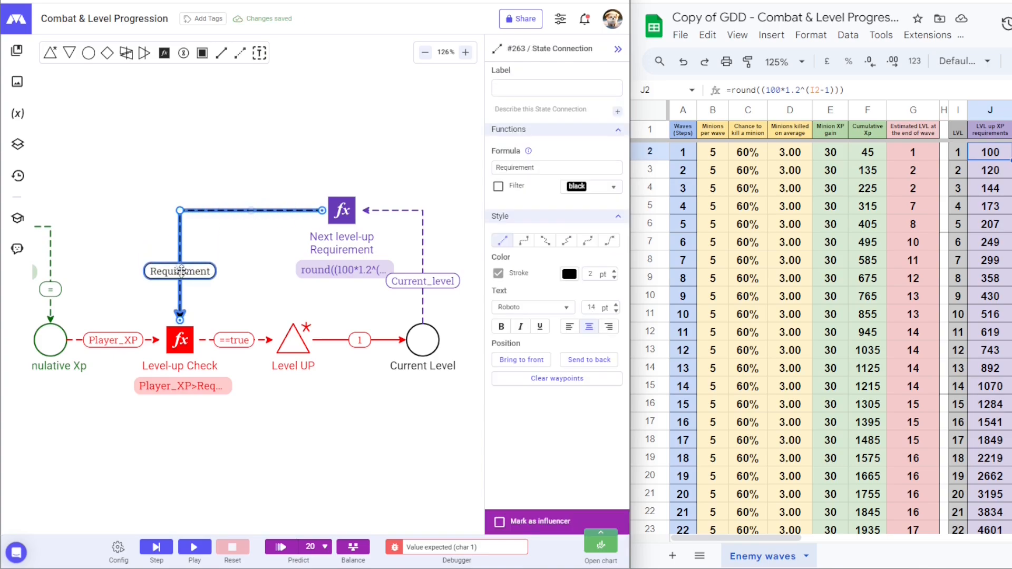
left_click(568, 274)
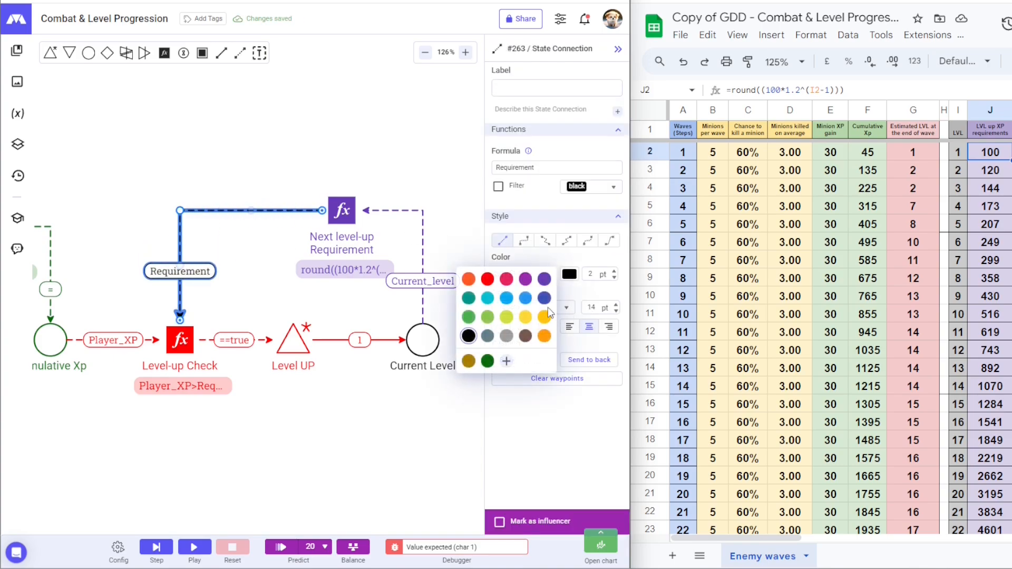
left_click(543, 280)
left_click(243, 288)
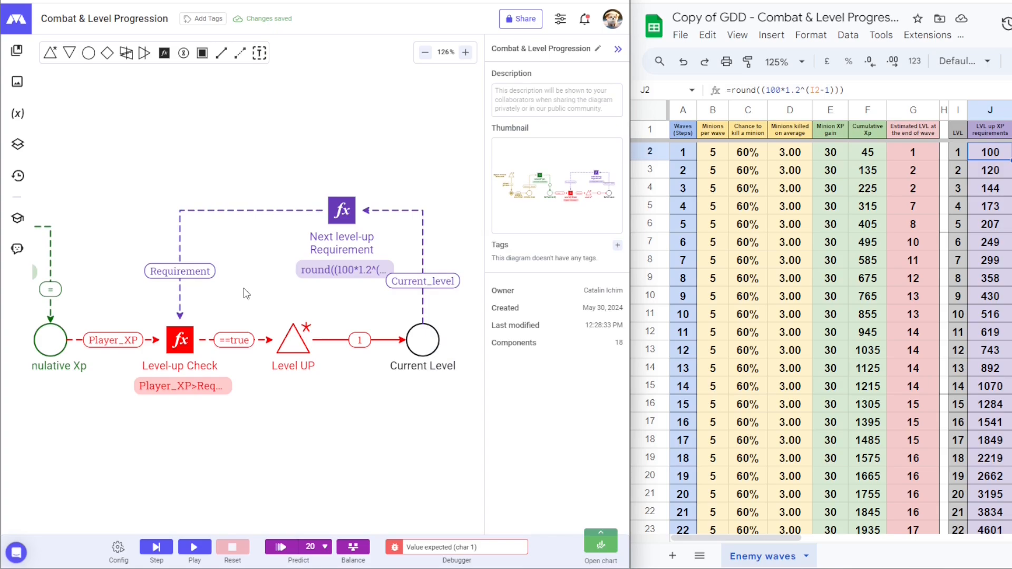
scroll(244, 288, "down", 2)
scroll(243, 287, "down", 3)
left_click_drag(242, 287, 339, 300)
scroll(342, 304, "down", 1)
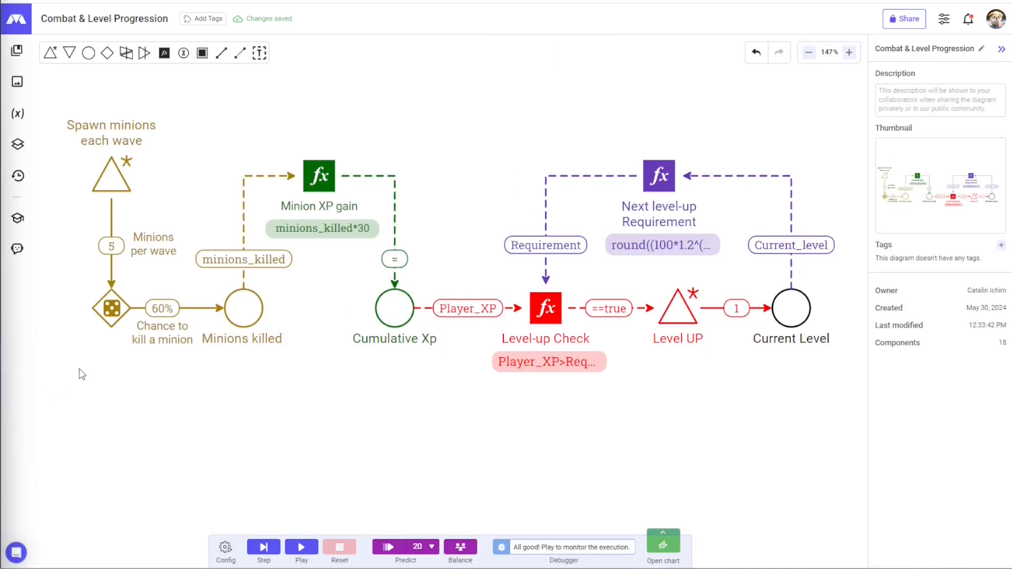
left_click(267, 549)
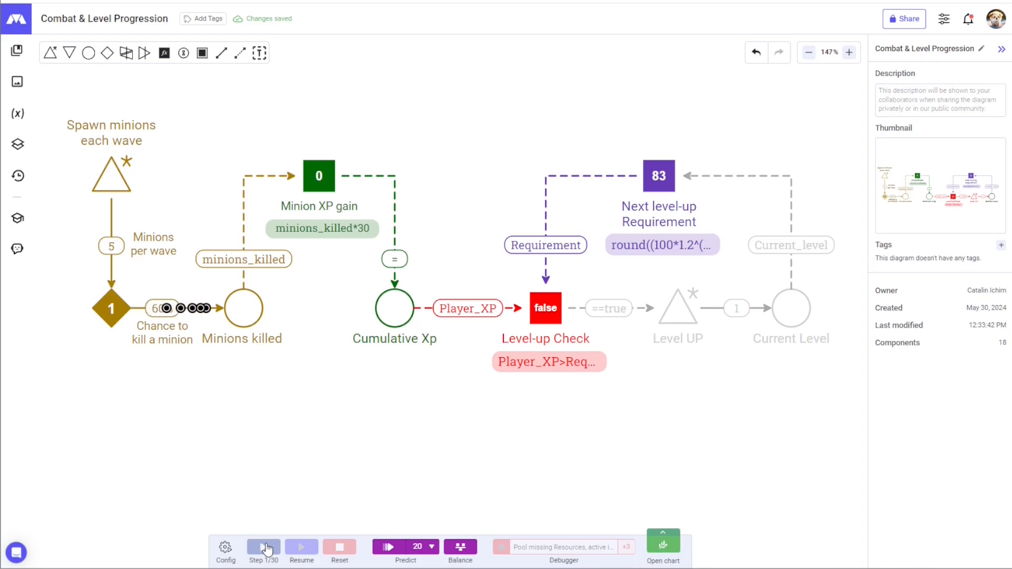
left_click(266, 548)
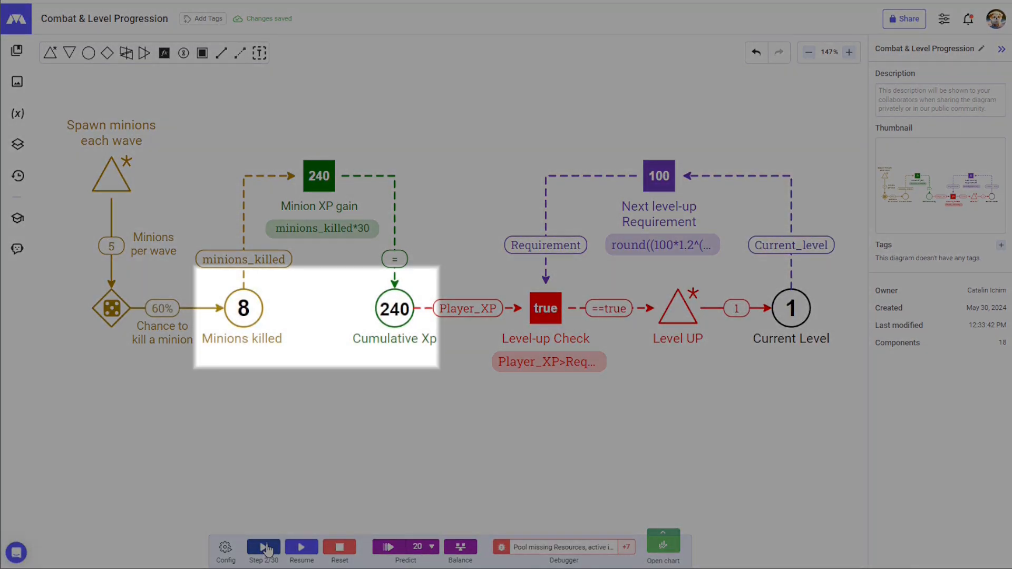
left_click(267, 549)
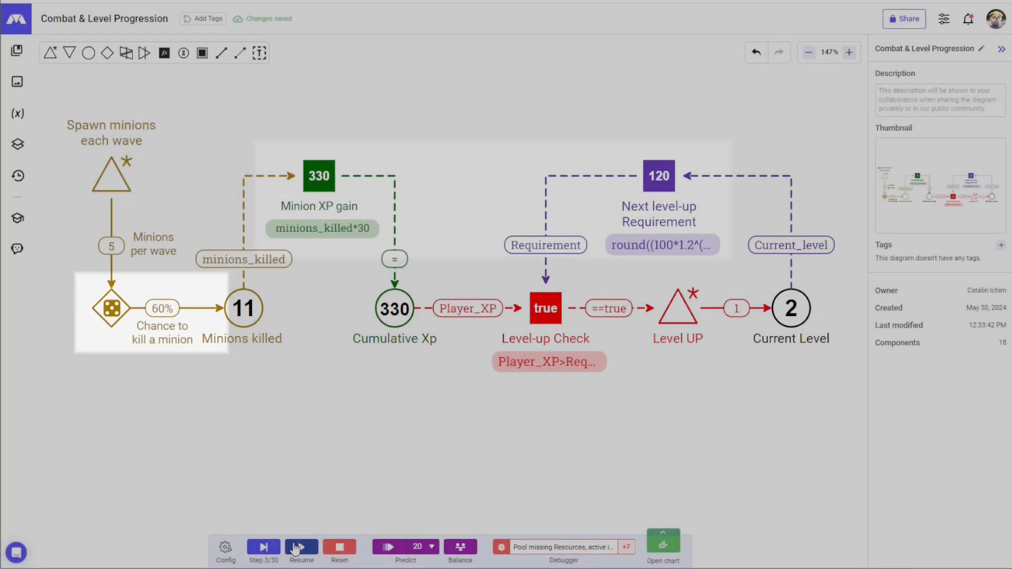
left_click(296, 549)
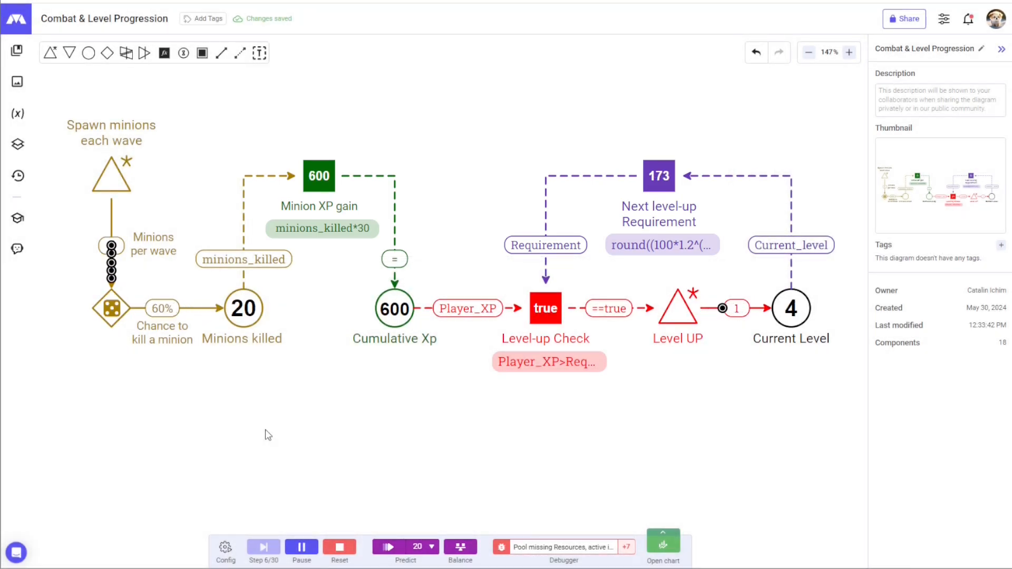
left_click(339, 548)
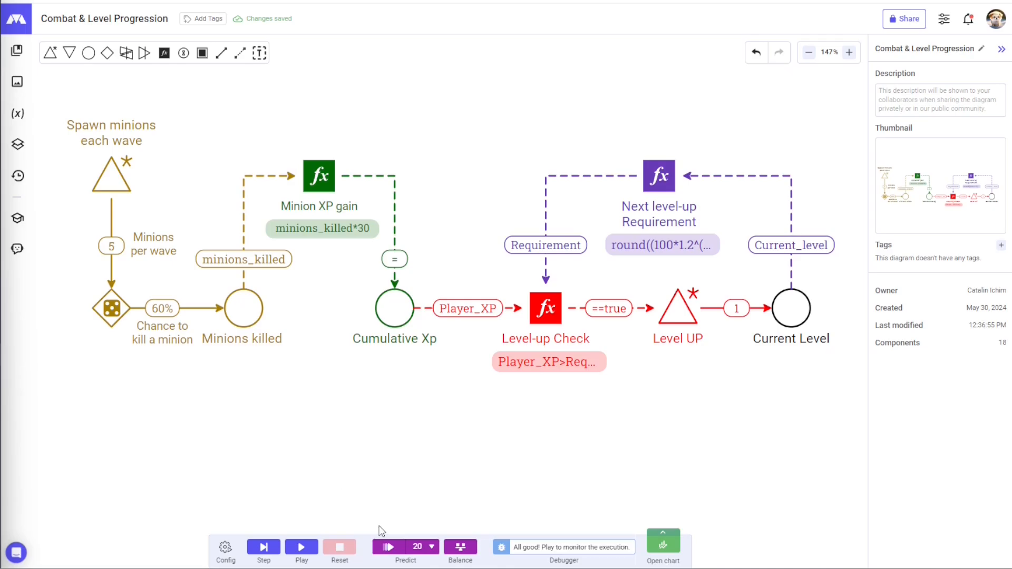
Step: Predict 100 runs and expand the Current Level simulation chart to fill the window
left_click(432, 547)
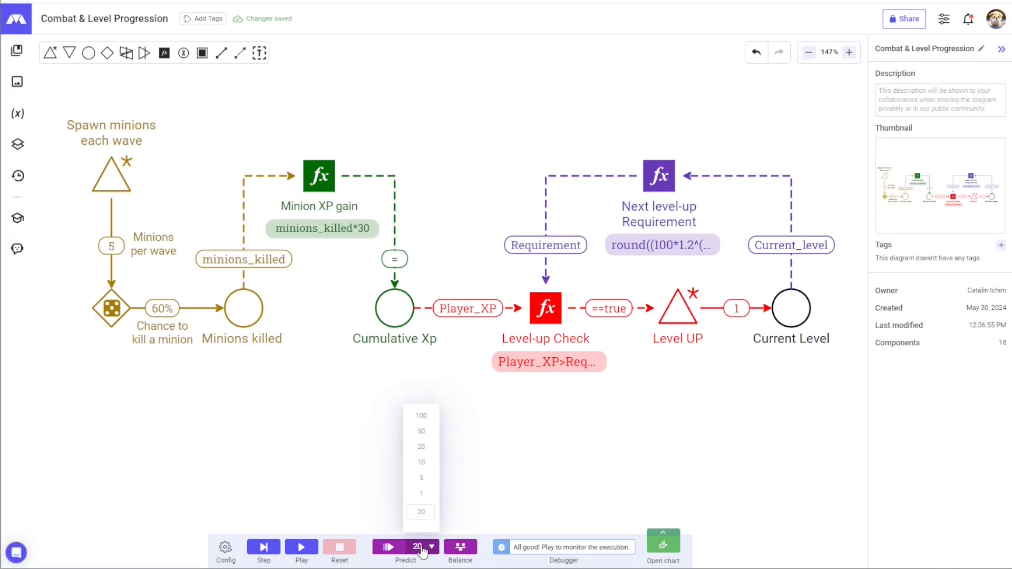
left_click(422, 416)
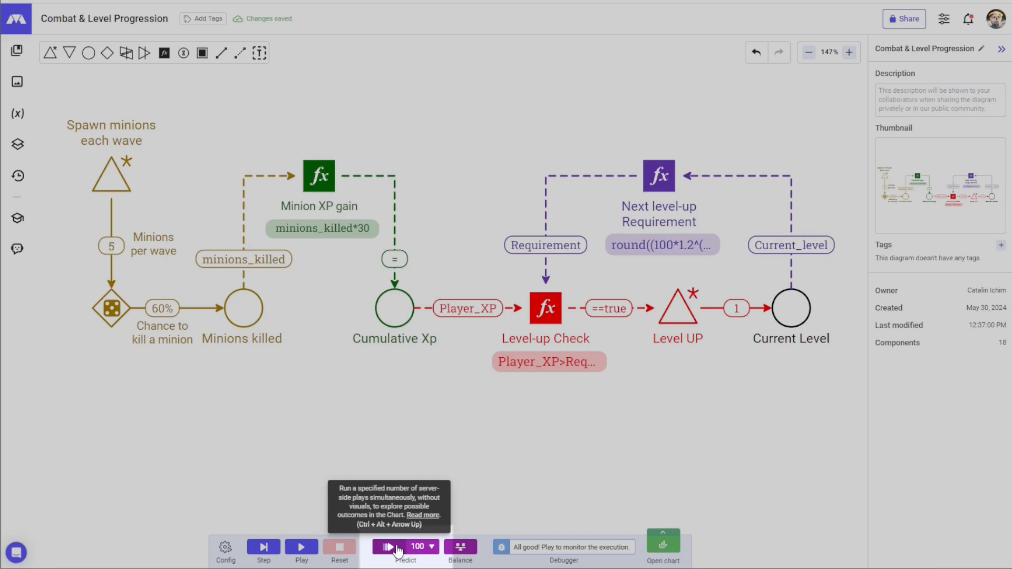
left_click(388, 547)
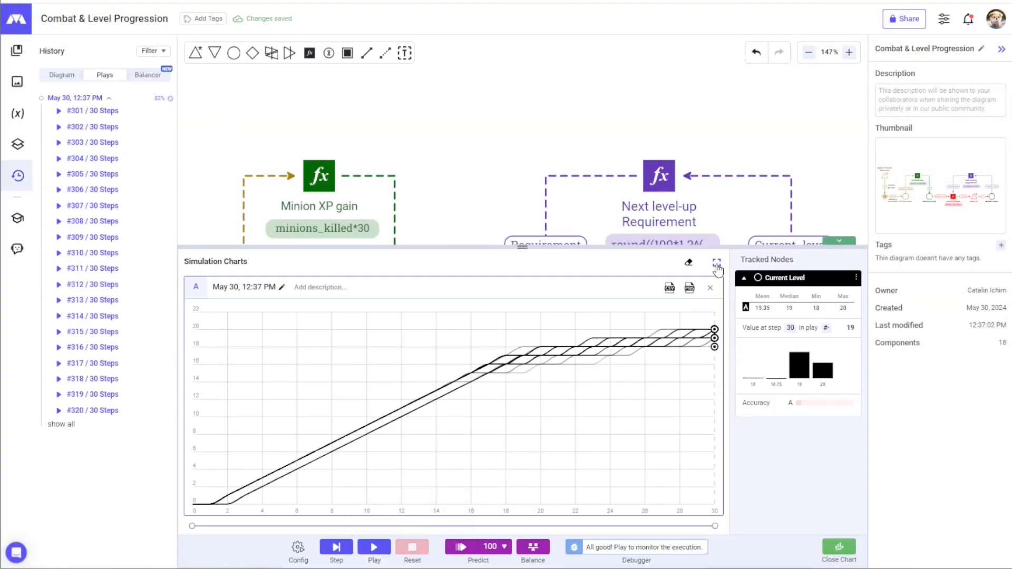
left_click(716, 263)
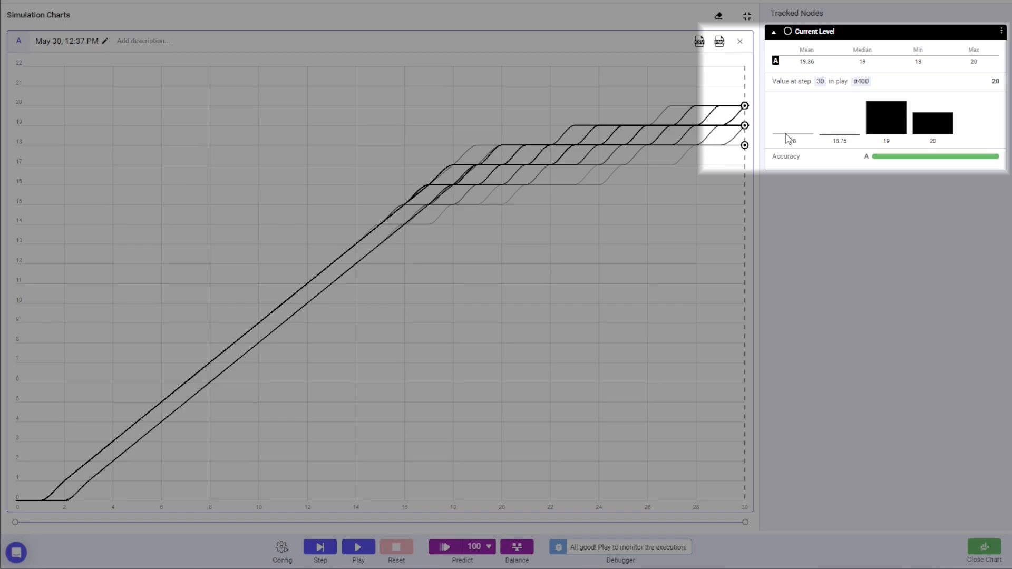
Step: Enable the Mean value in Tracked Nodes to overlay the average Current Level curve
mouse_move(788, 138)
mouse_move(878, 121)
mouse_move(934, 129)
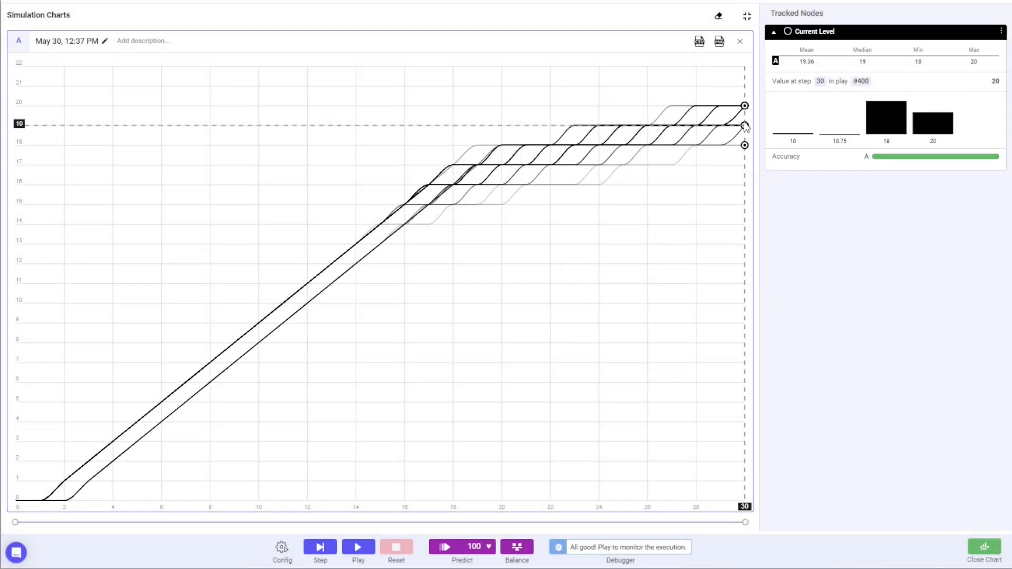
mouse_move(697, 127)
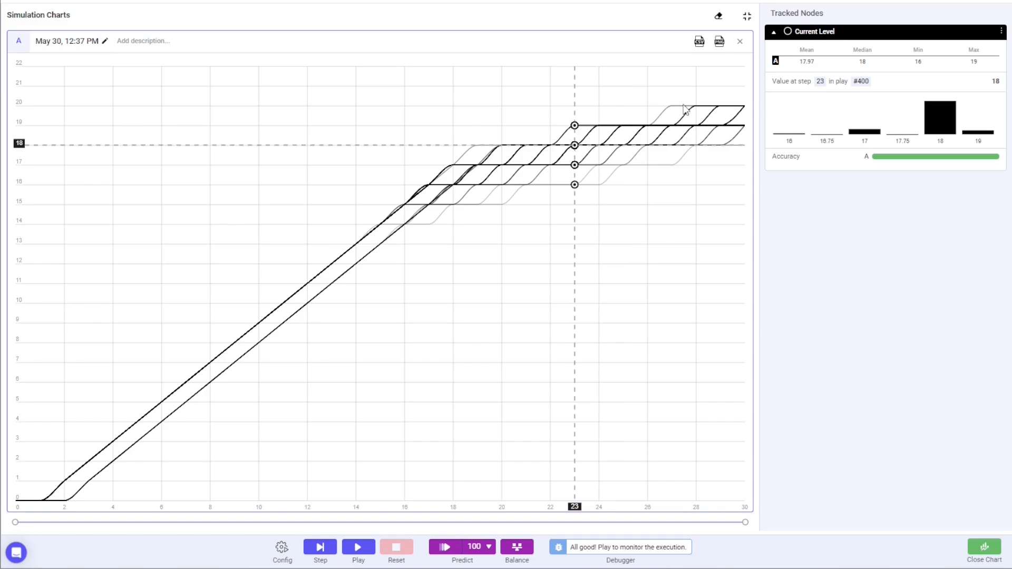
left_click(812, 63)
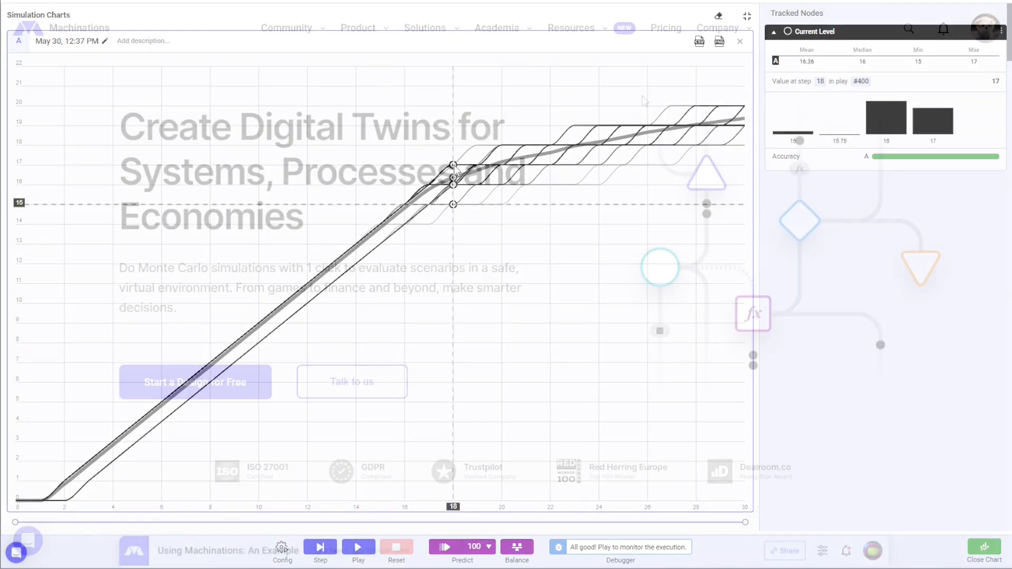
Step: Scroll down the Machinations homepage past the demo and use cases to the Design section
scroll(632, 109, "down", 6)
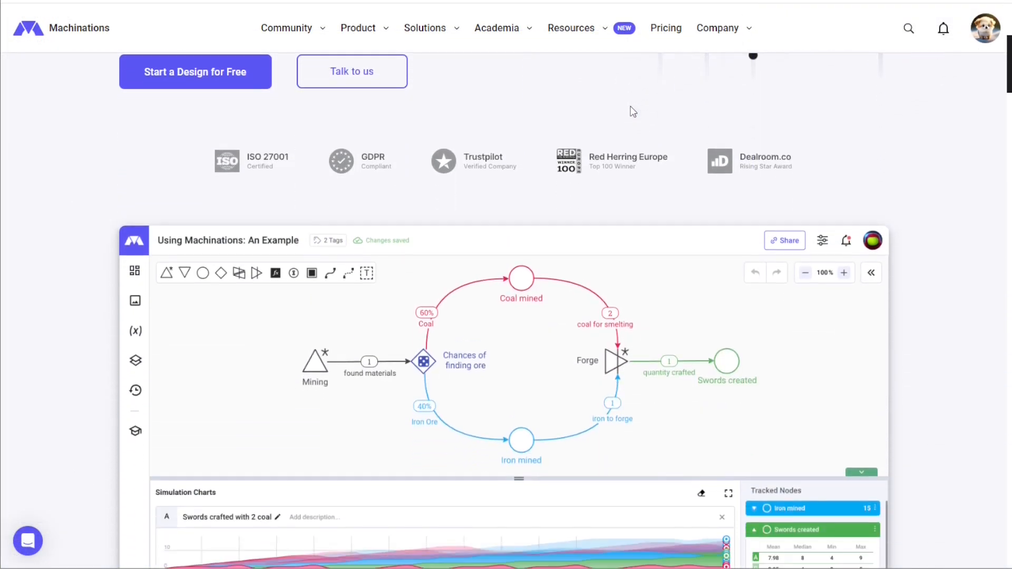
scroll(632, 111, "down", 7)
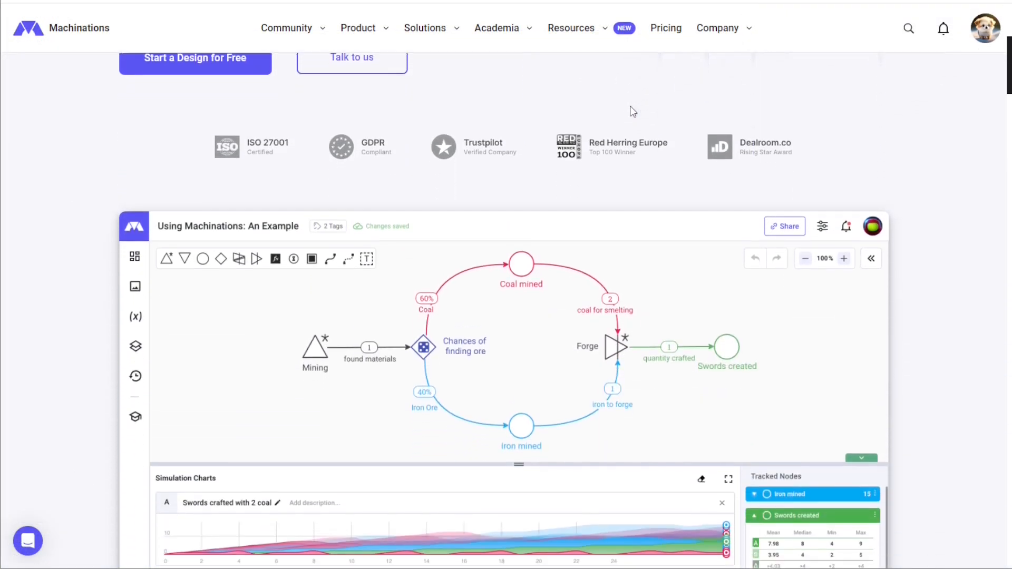
scroll(633, 111, "down", 7)
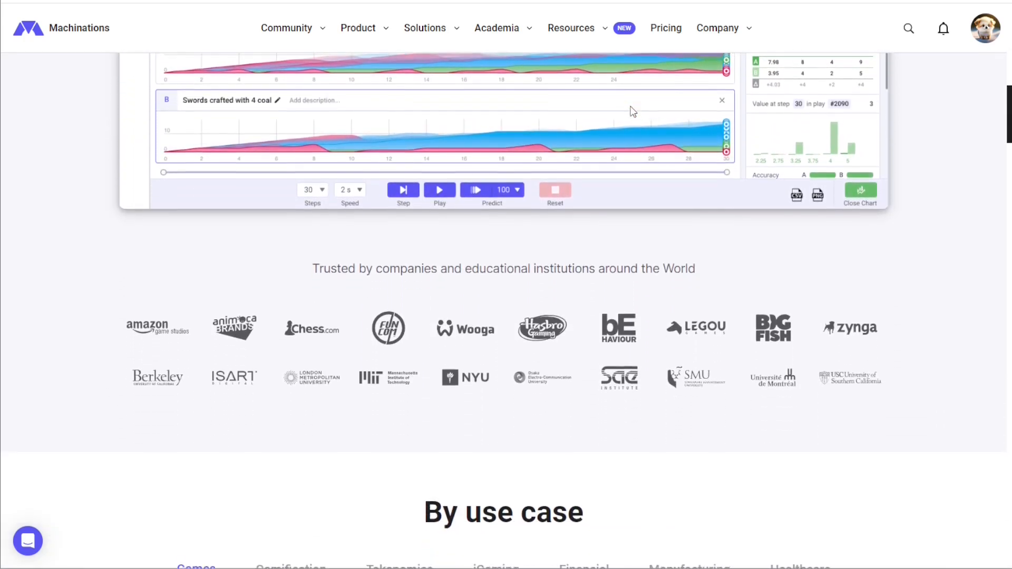
scroll(633, 111, "down", 8)
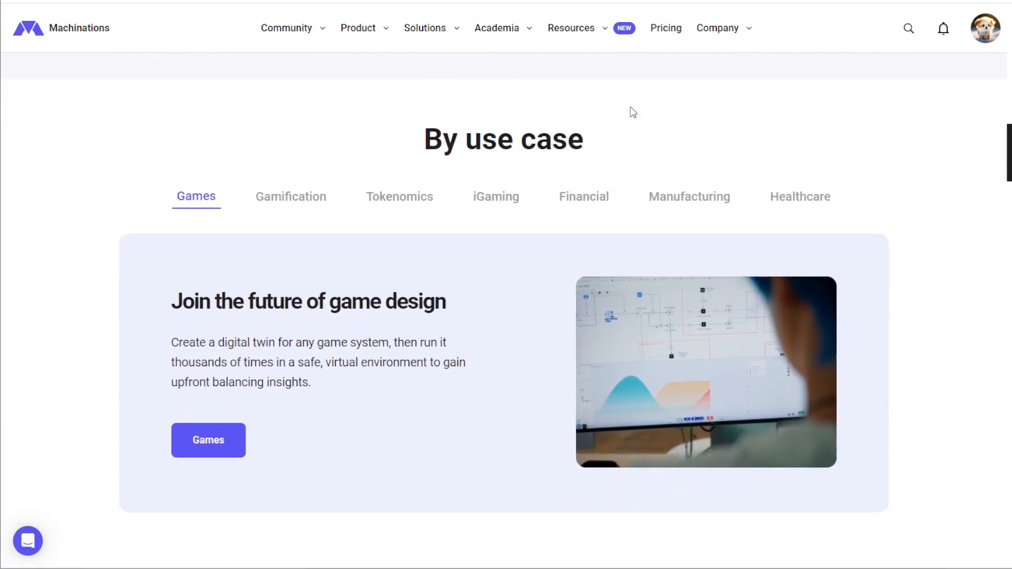
scroll(630, 107, "down", 6)
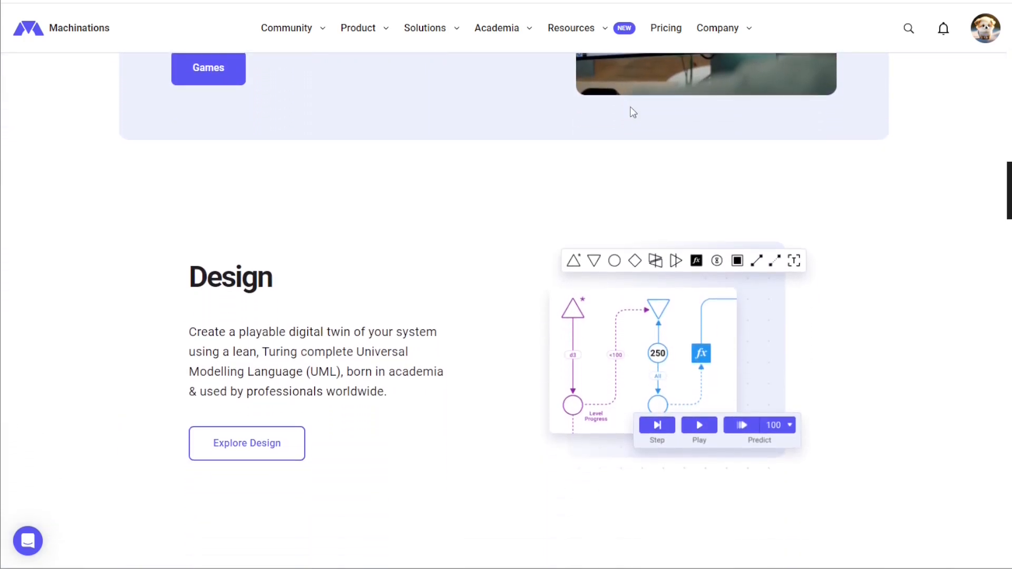